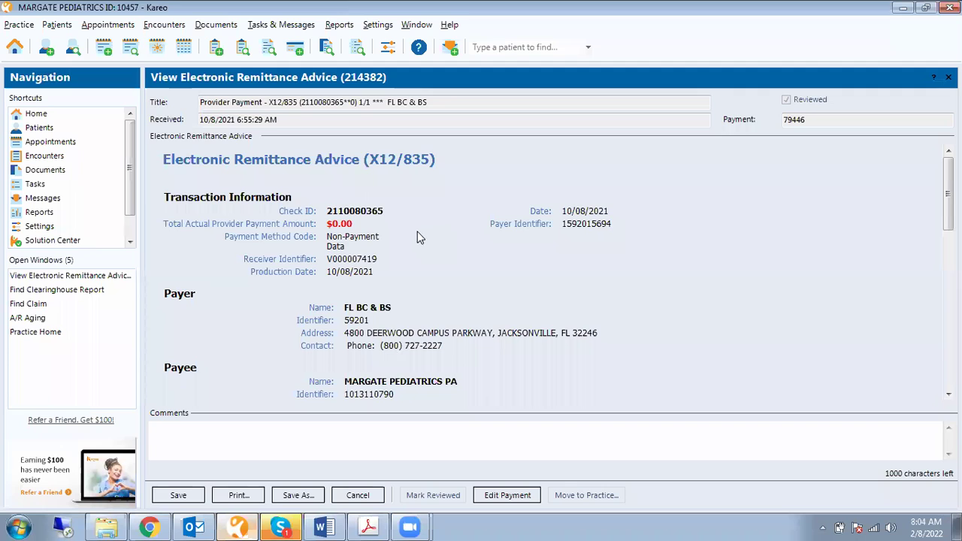
Examine the check ID and total actual provider payment amount in the remittance advice's Transaction Information section.
scroll(362, 197, "down", 1)
scroll(304, 218, "up", 1)
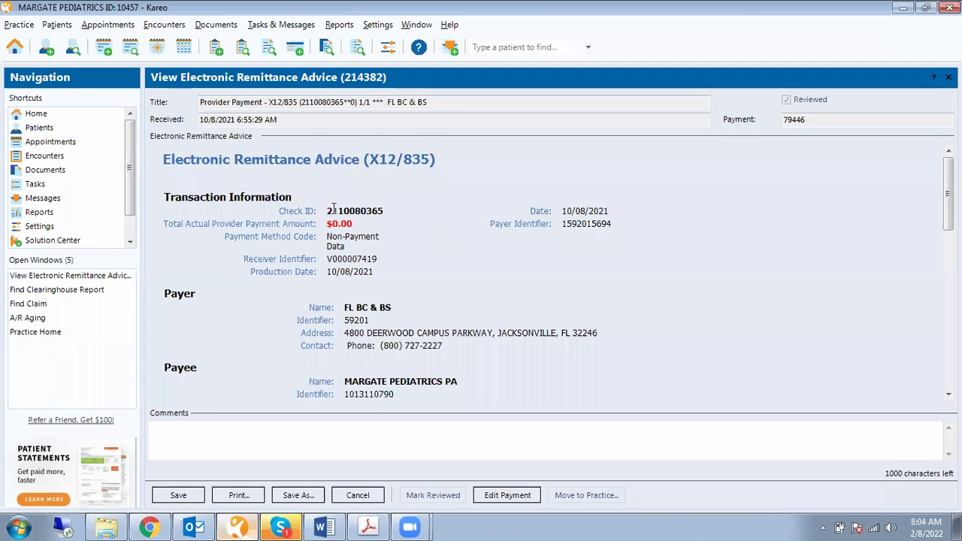
left_click_drag(329, 210, 390, 209)
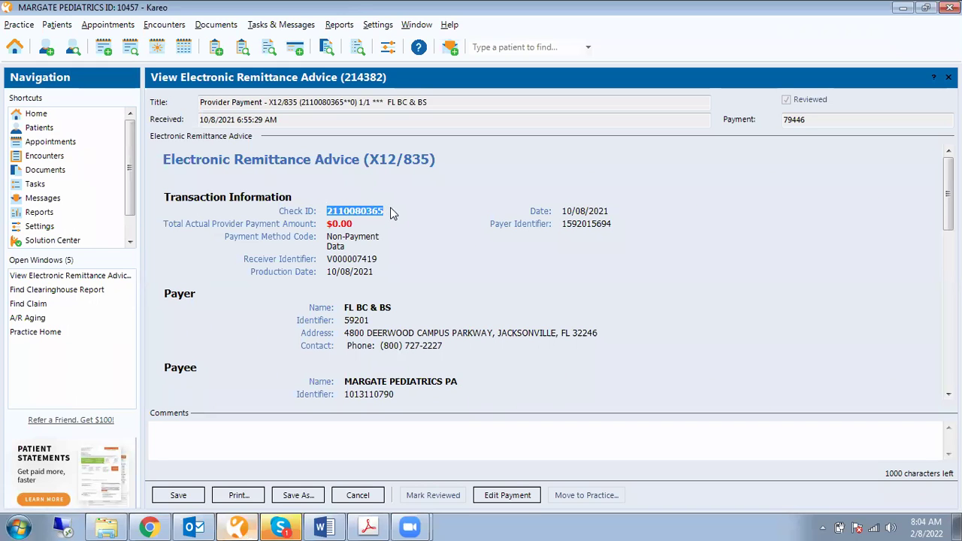
left_click(334, 211)
double_click(382, 211)
left_click(392, 220)
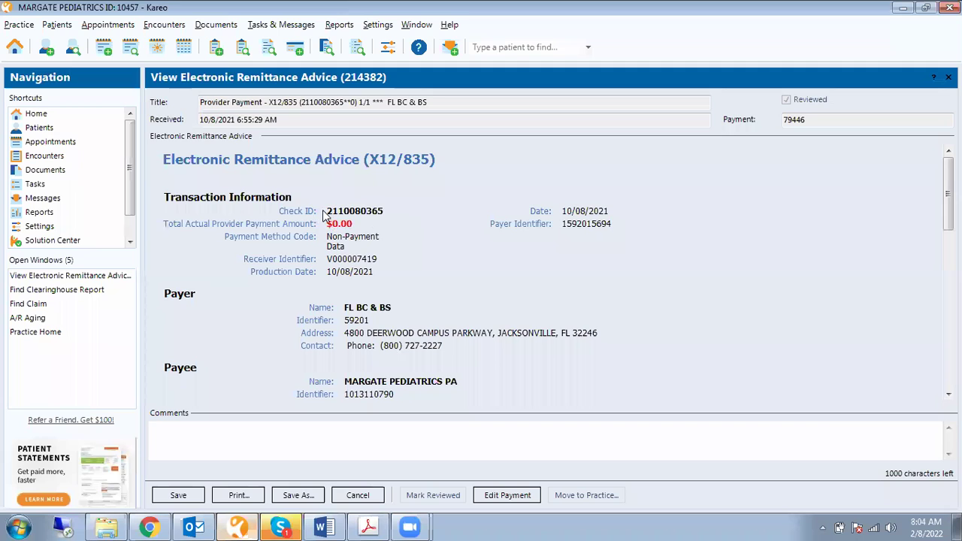
left_click_drag(327, 211, 385, 211)
left_click(327, 212)
double_click(345, 213)
left_click(378, 232)
left_click_drag(326, 224, 360, 226)
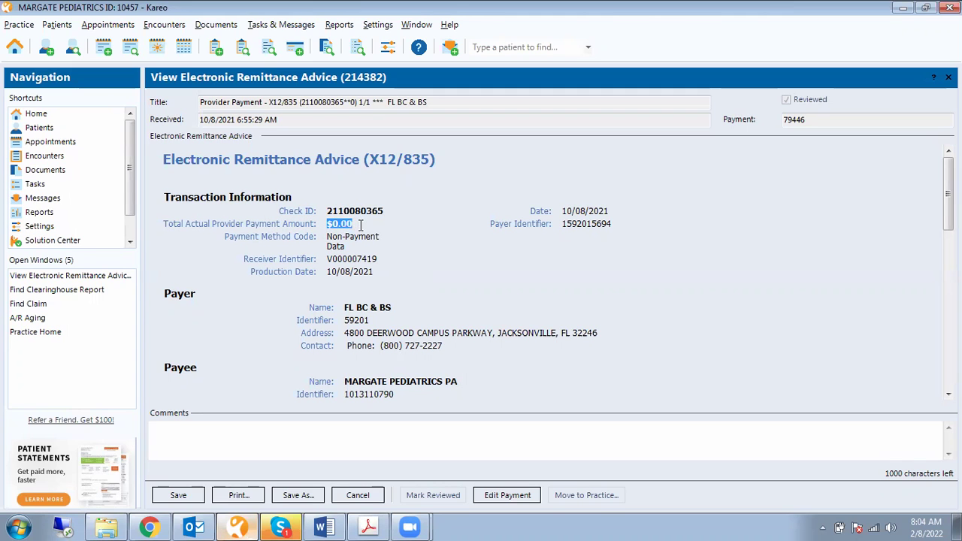
left_click(392, 256)
Examine the payer's name and identifier in the Payer section of the remittance advice.
scroll(391, 256, "down", 1)
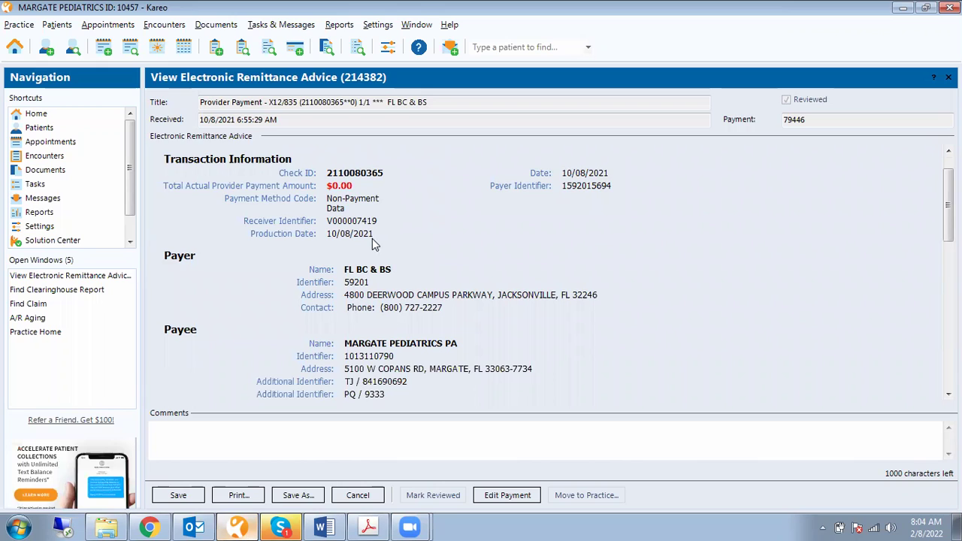
scroll(372, 239, "down", 2)
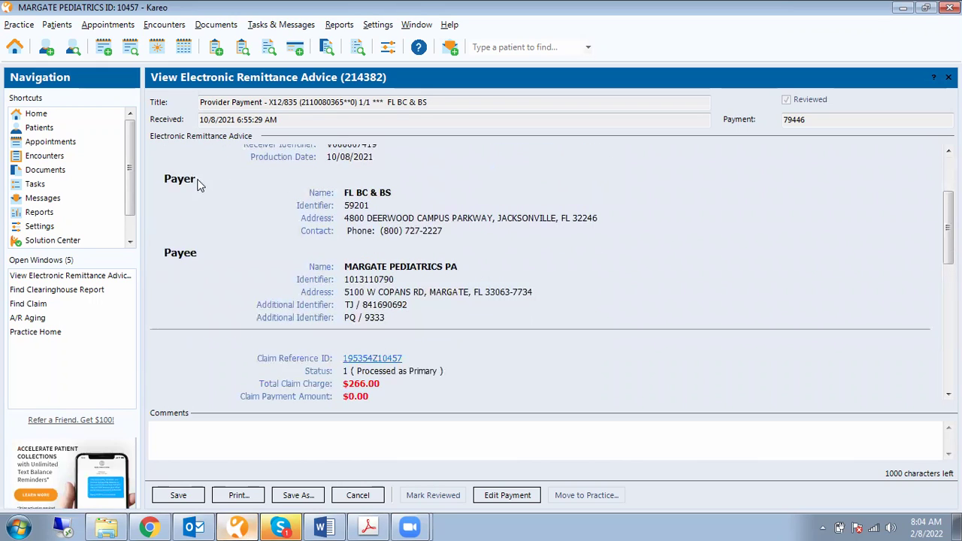
left_click_drag(166, 179, 195, 179)
left_click(256, 199)
mouse_move(347, 192)
left_mouse_down()
mouse_move(391, 193)
mouse_move(344, 194)
left_mouse_up()
left_click(391, 193)
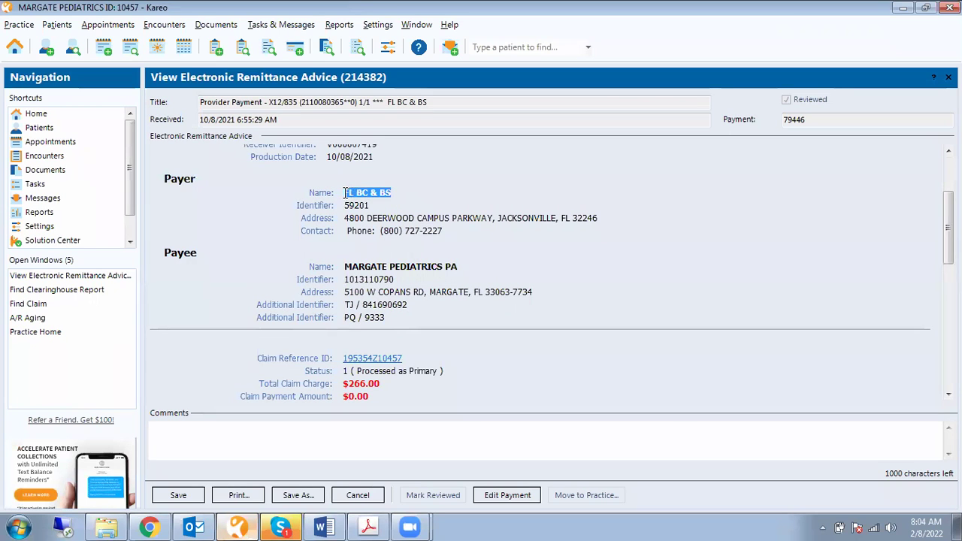
left_click(379, 196)
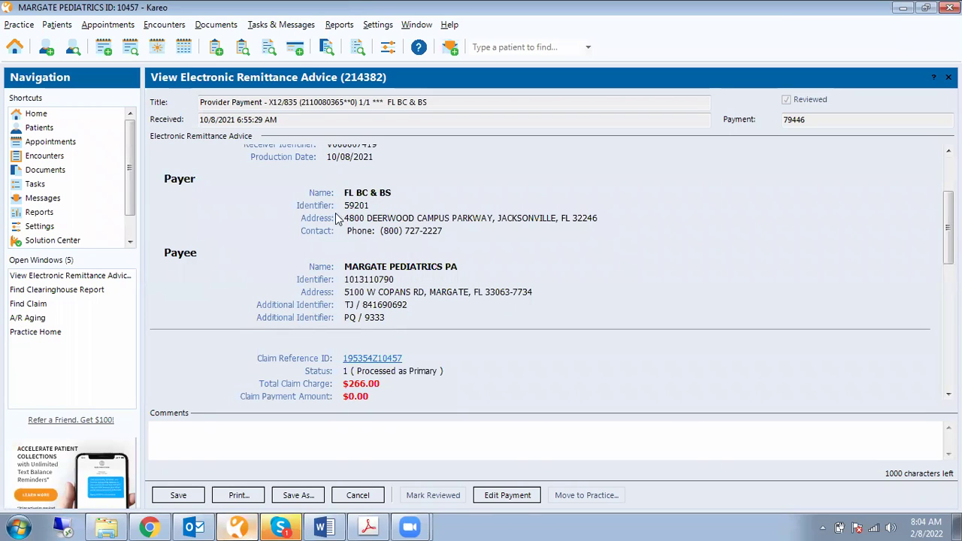
left_click_drag(346, 203, 369, 205)
left_click(379, 208)
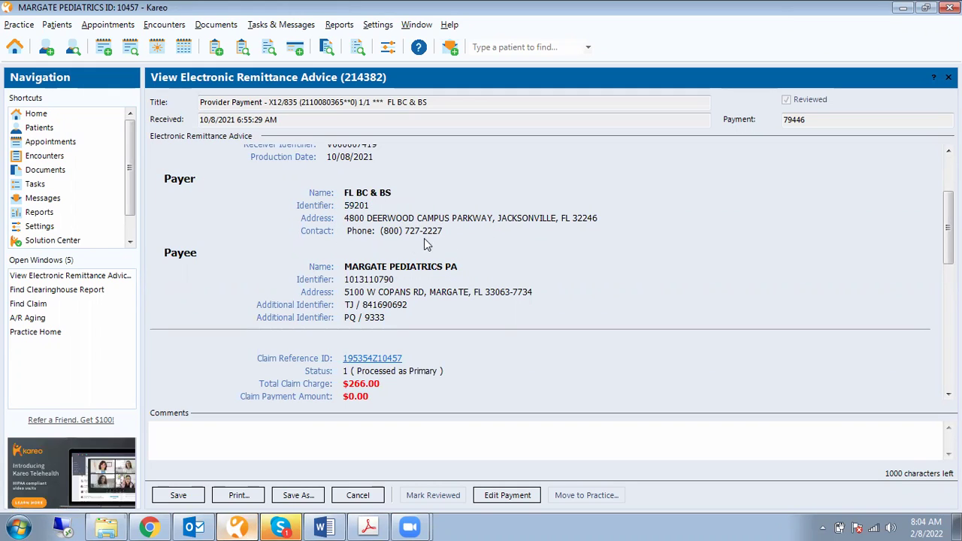
Examine the practice name listed in the Payee section of the remittance advice.
left_click_drag(435, 240, 197, 256)
left_click(222, 261)
scroll(226, 256, "down", 1)
left_click_drag(159, 215, 205, 214)
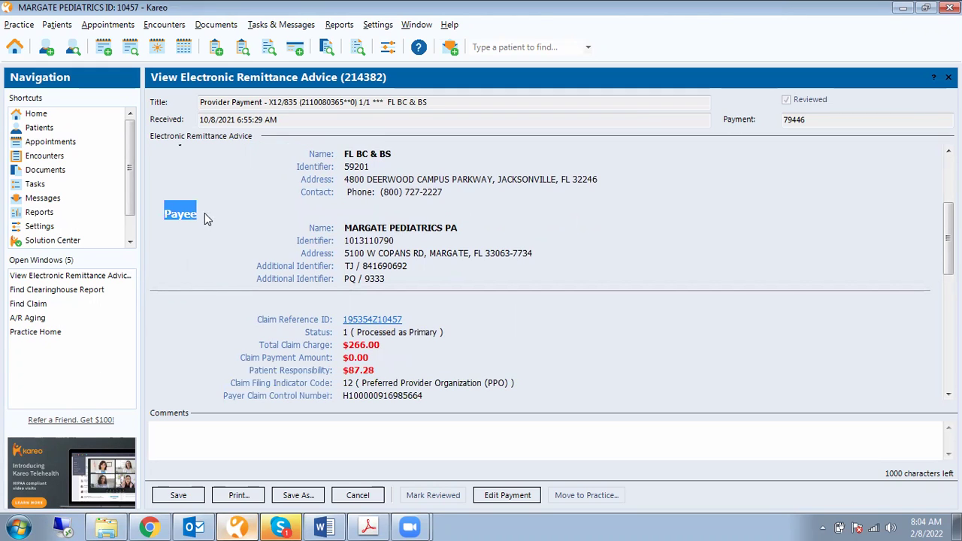
left_click(233, 212)
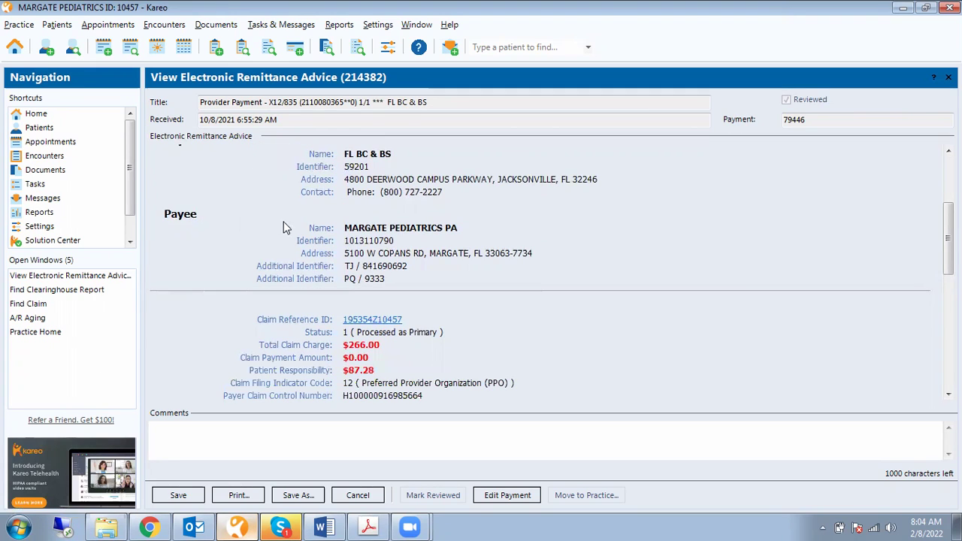
mouse_move(344, 228)
left_mouse_down()
mouse_move(459, 228)
mouse_move(342, 228)
left_mouse_up()
left_click(459, 228)
left_click(342, 228)
triple_click(449, 229)
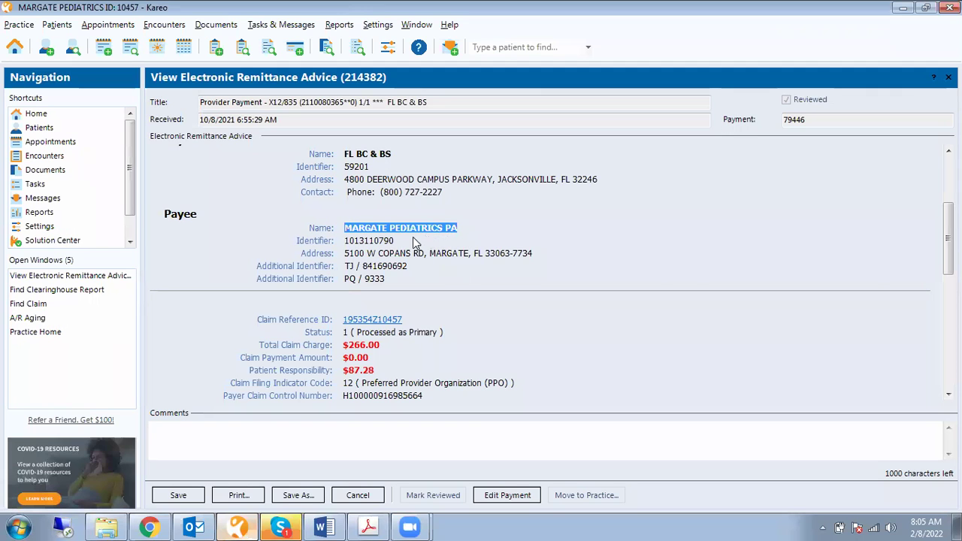
Examine the claim reference ID in the claim details below the Payee section.
scroll(394, 253, "down", 1)
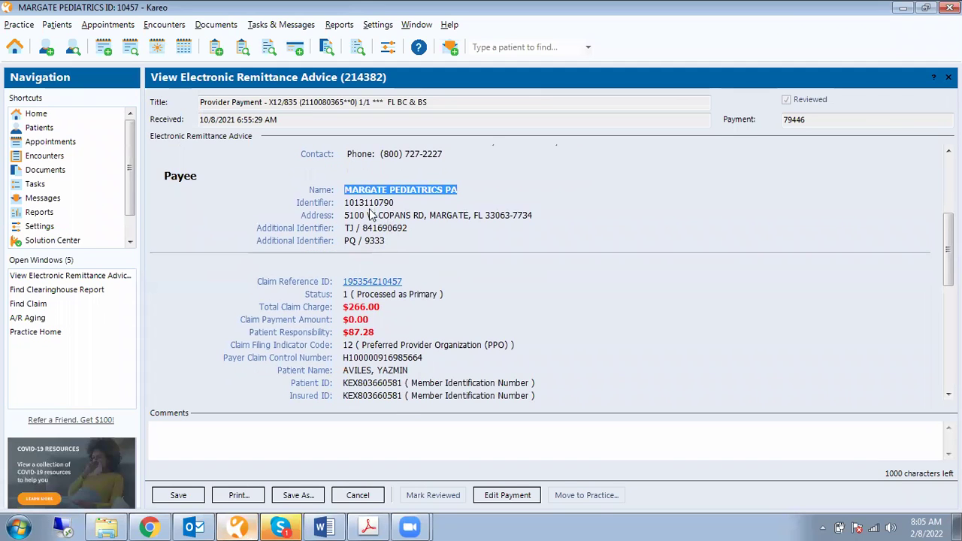
scroll(414, 244, "down", 2)
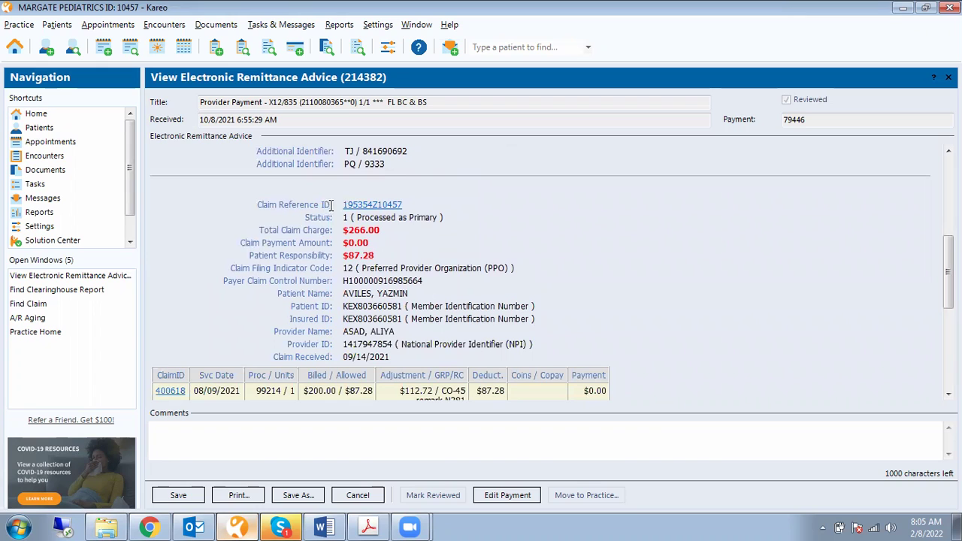
left_click_drag(342, 207, 413, 209)
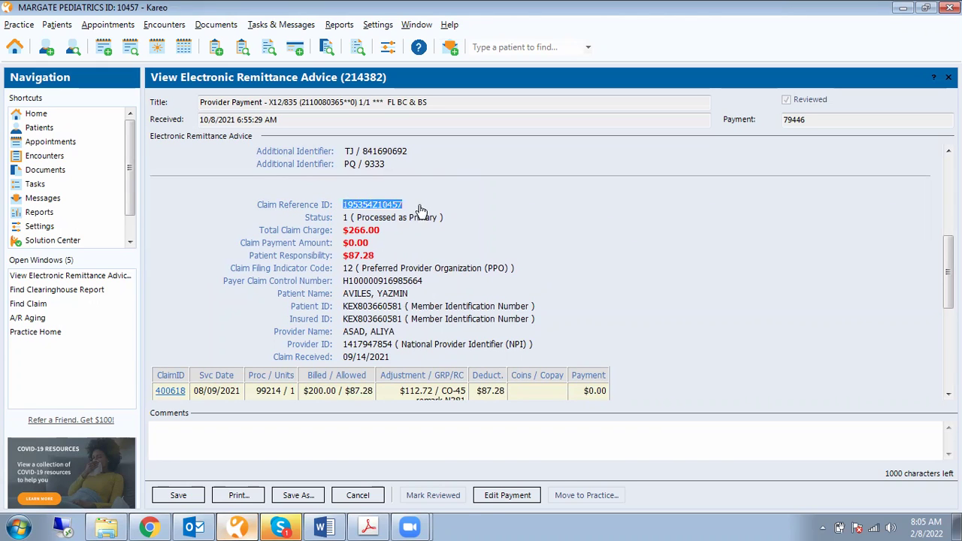
left_click(449, 209)
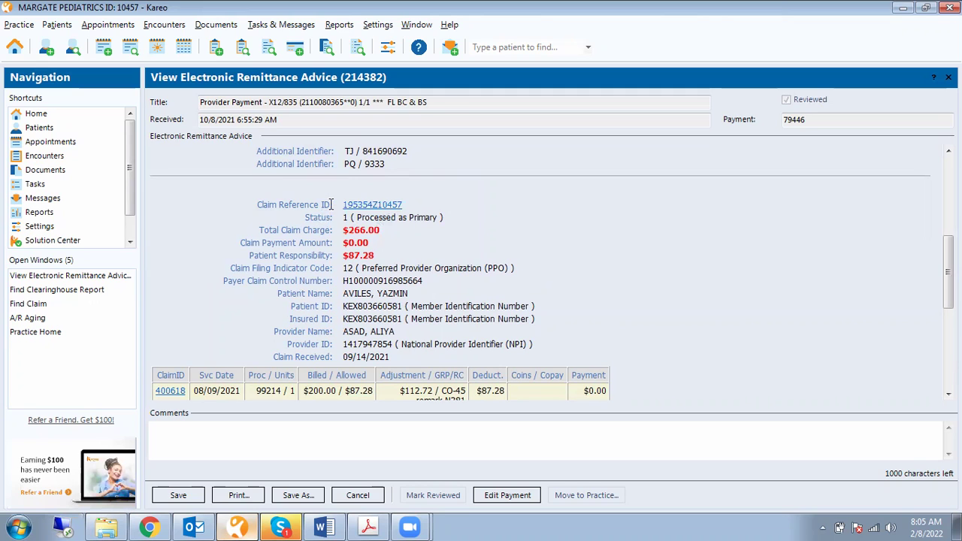
left_click_drag(340, 208, 412, 210)
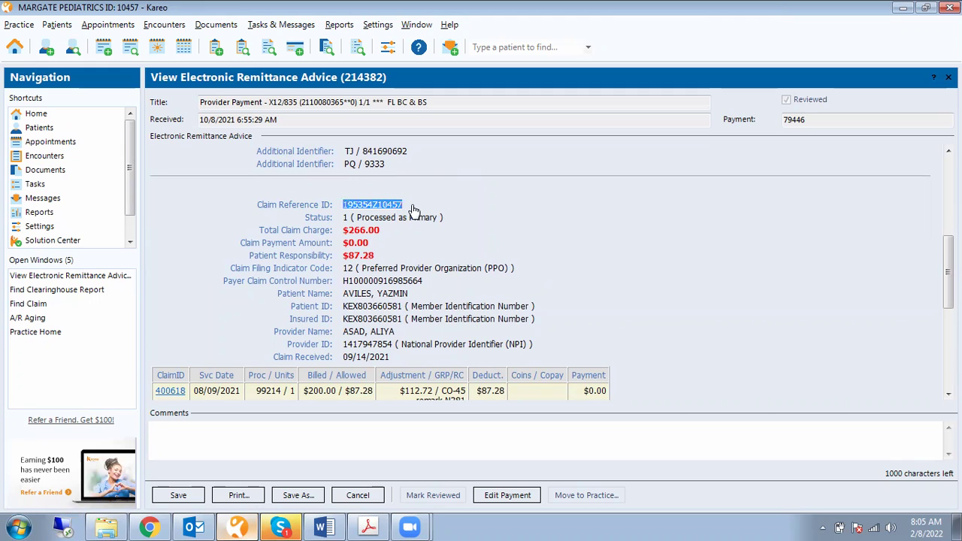
left_click(369, 244)
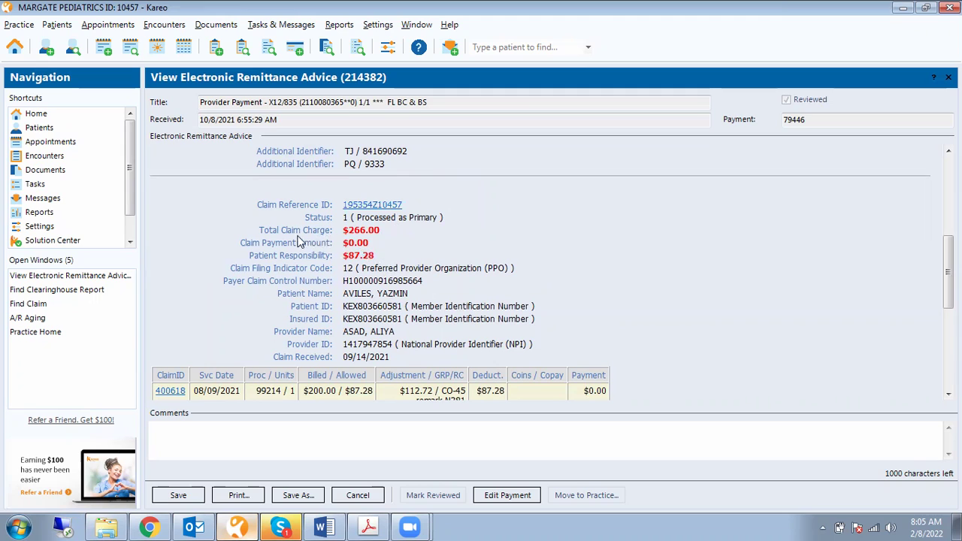
Review the claim's total charge, payment amount and patient responsibility.
left_click_drag(343, 231, 380, 231)
left_click(388, 233)
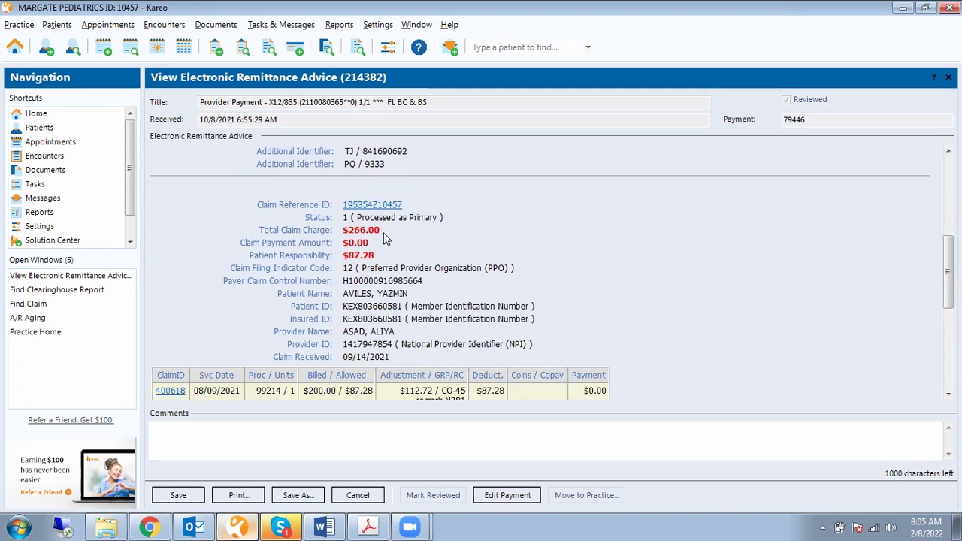
left_click_drag(342, 231, 389, 237)
scroll(389, 239, "down", 1)
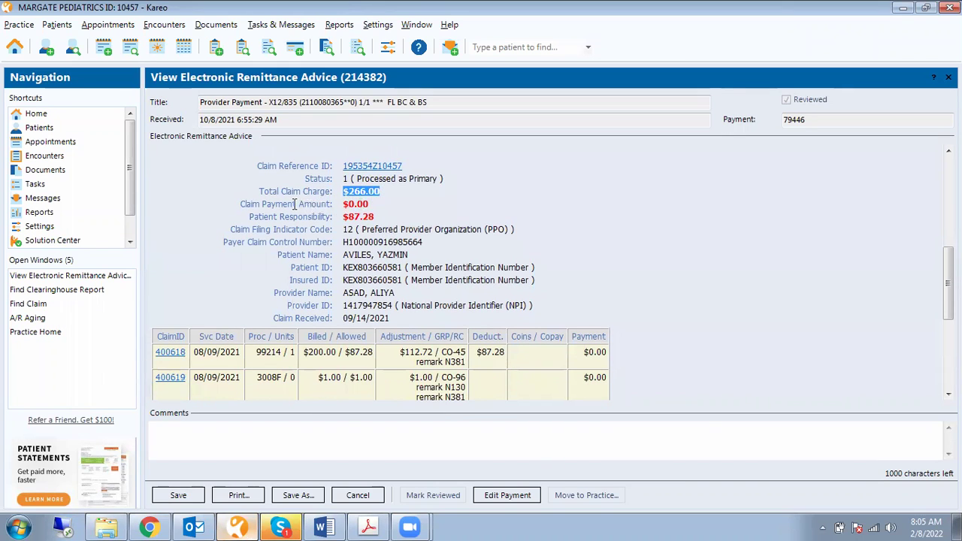
left_click(344, 203)
left_click_drag(344, 204, 368, 203)
left_click(378, 210)
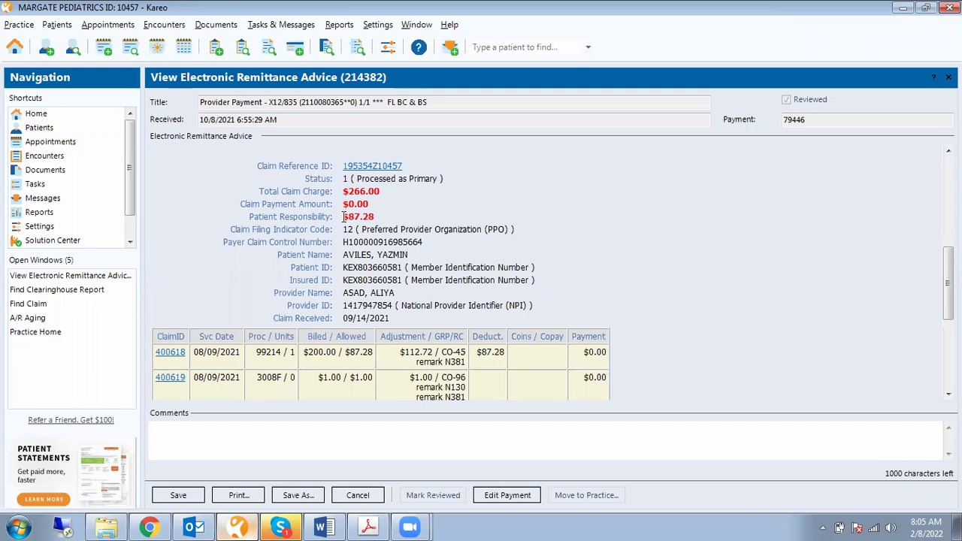
mouse_move(346, 217)
left_mouse_down()
mouse_move(374, 217)
mouse_move(341, 218)
left_mouse_up()
left_click(385, 222)
left_click(342, 223)
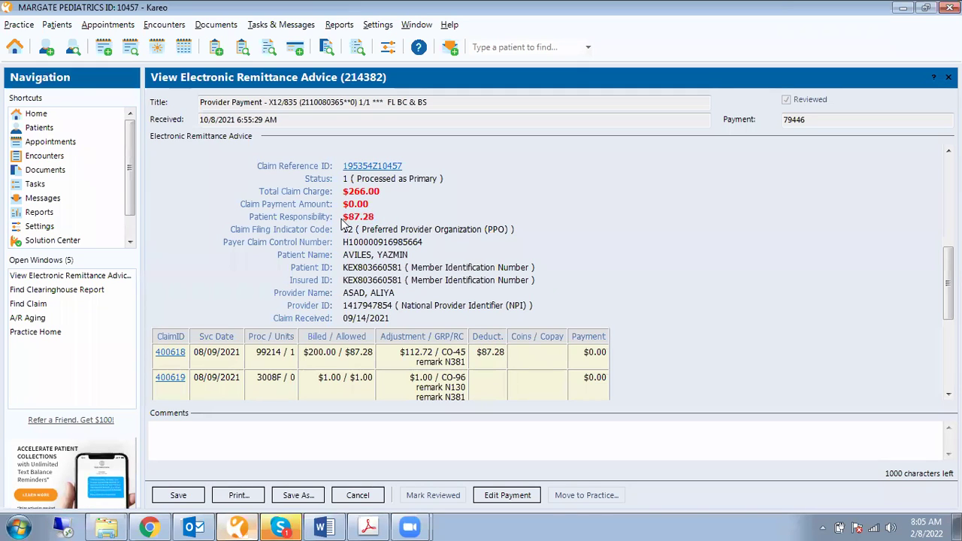
Review the claim's payer control number, patient name, patient ID and provider name.
scroll(343, 229, "down", 1)
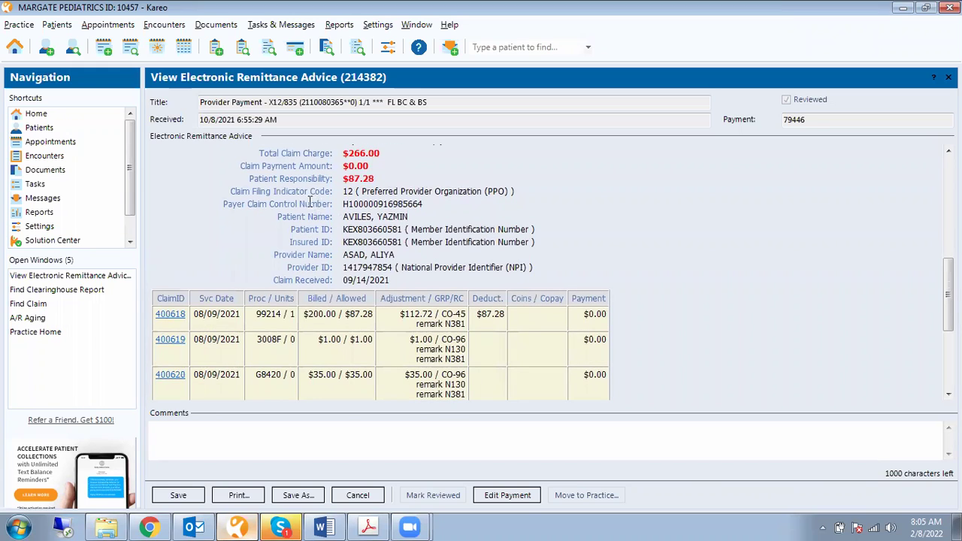
scroll(334, 222, "down", 1)
scroll(331, 219, "up", 1)
left_click_drag(342, 218, 405, 219)
left_click_drag(343, 204, 424, 207)
left_click_drag(363, 216, 403, 232)
left_click(403, 229)
mouse_move(404, 229)
left_mouse_down()
mouse_move(343, 230)
mouse_move(404, 235)
left_mouse_up()
left_click(343, 231)
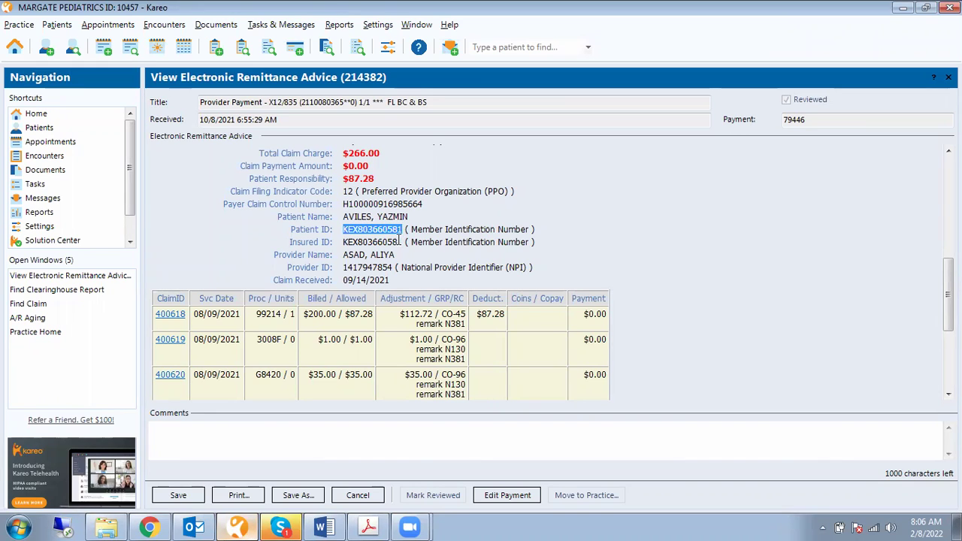
scroll(399, 237, "down", 1)
left_click_drag(344, 216, 398, 219)
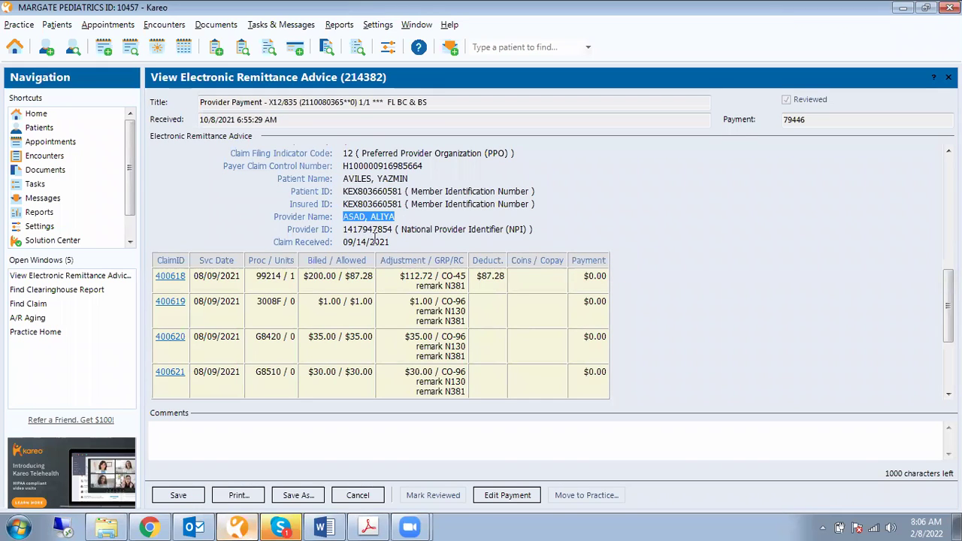
Examine the service date, procedure units and billed and allowed amounts on the 99214 service line.
scroll(374, 236, "down", 1)
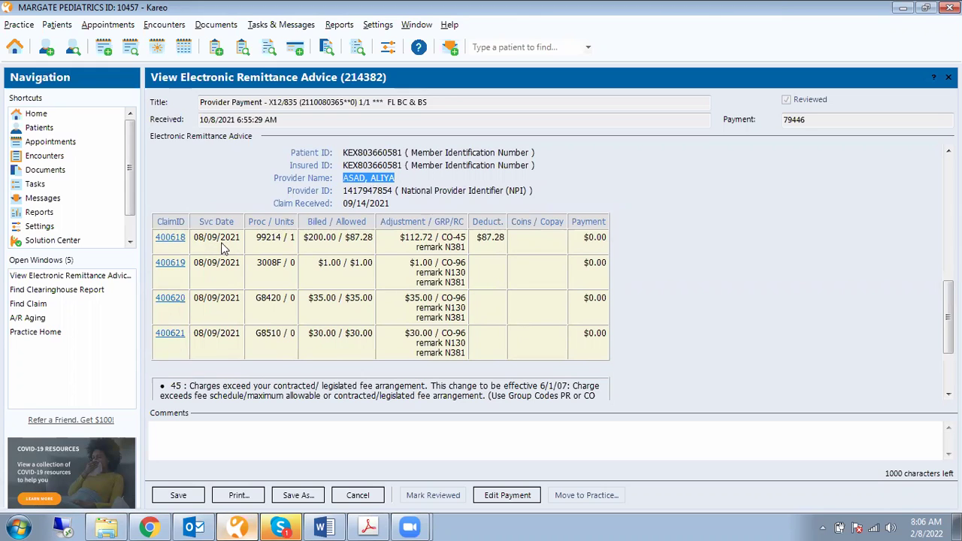
left_click_drag(241, 238, 199, 244)
left_click(256, 242)
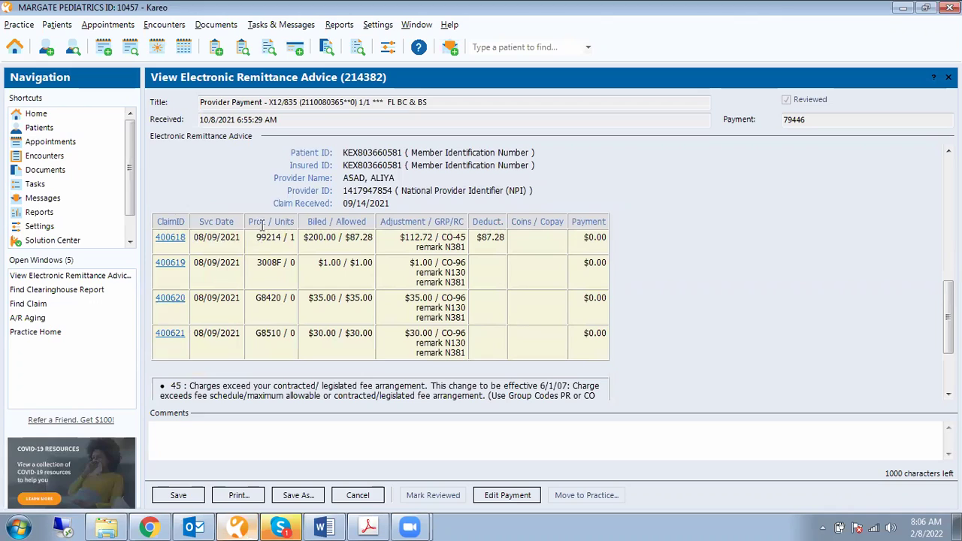
left_click_drag(267, 221, 295, 239)
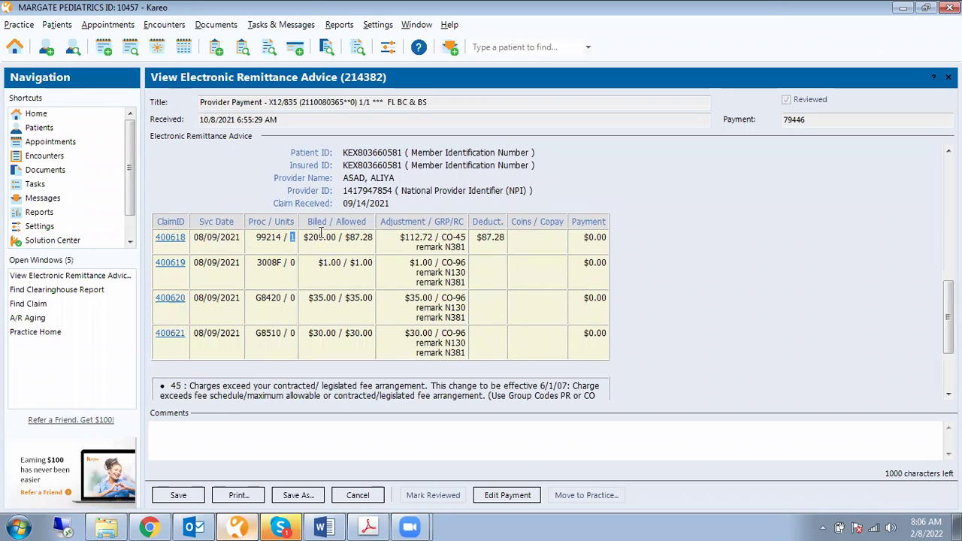
left_click_drag(309, 237, 370, 238)
left_click(349, 238)
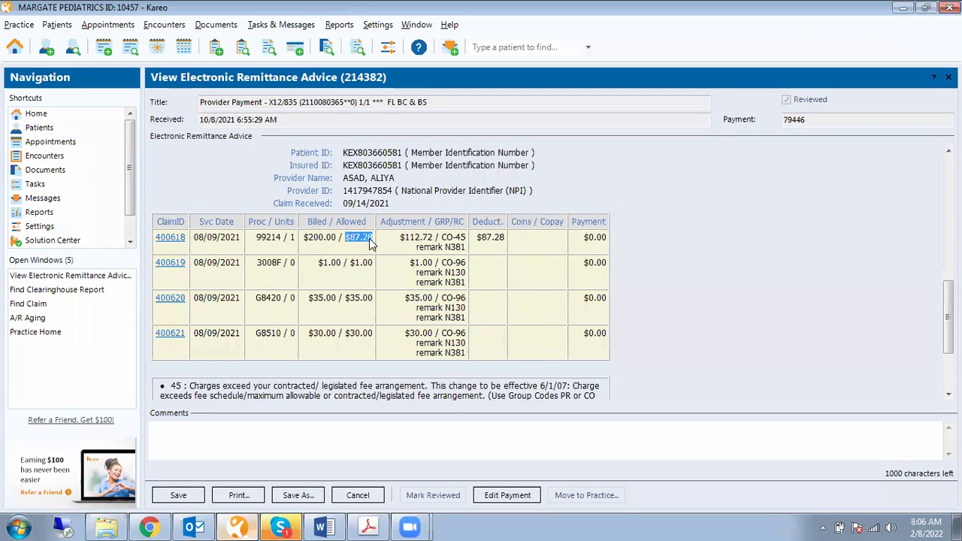
left_click(369, 238)
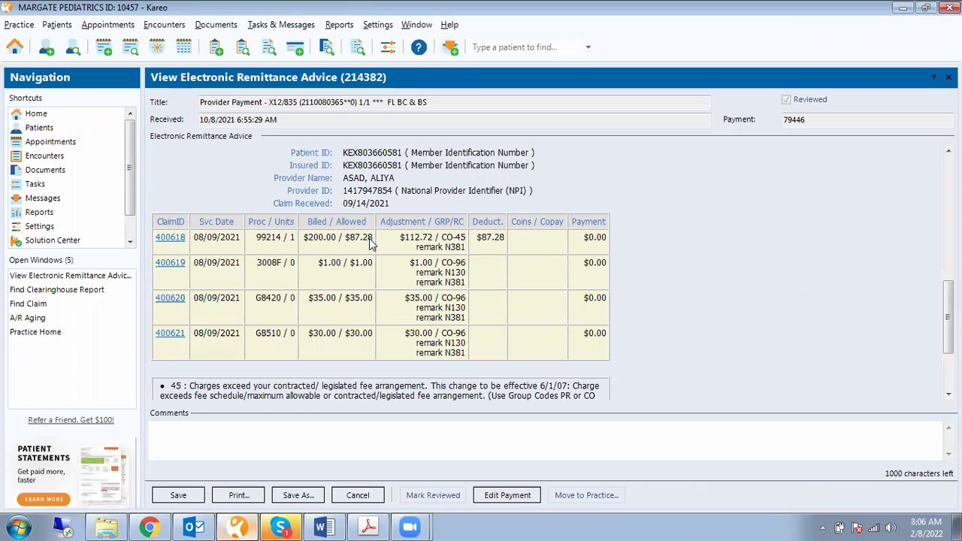
Compare the adjustment amount on the 99214 service line with its billed and allowed amounts.
left_click_drag(399, 239, 434, 239)
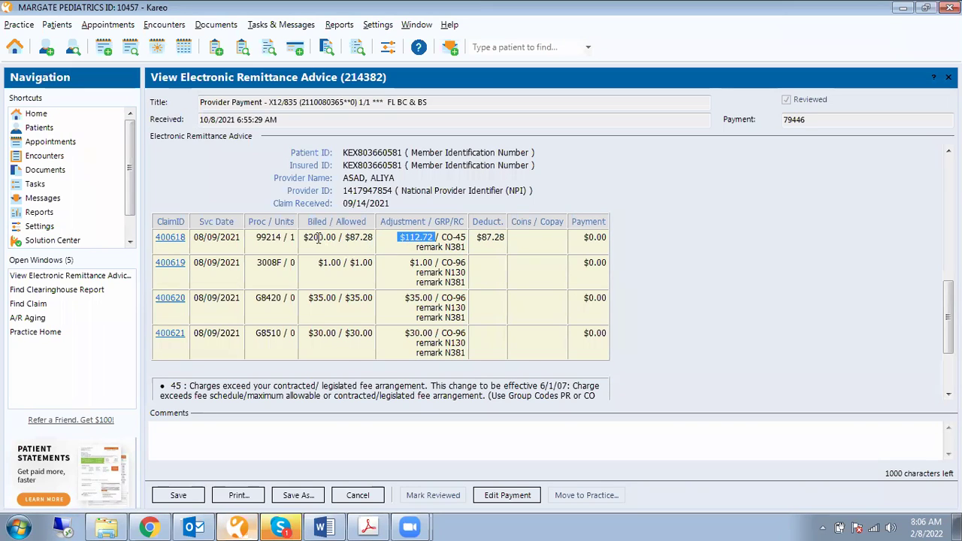
left_click_drag(350, 238, 430, 244)
left_click(395, 245)
left_click(398, 242)
left_click_drag(433, 236, 403, 241)
left_click(489, 256)
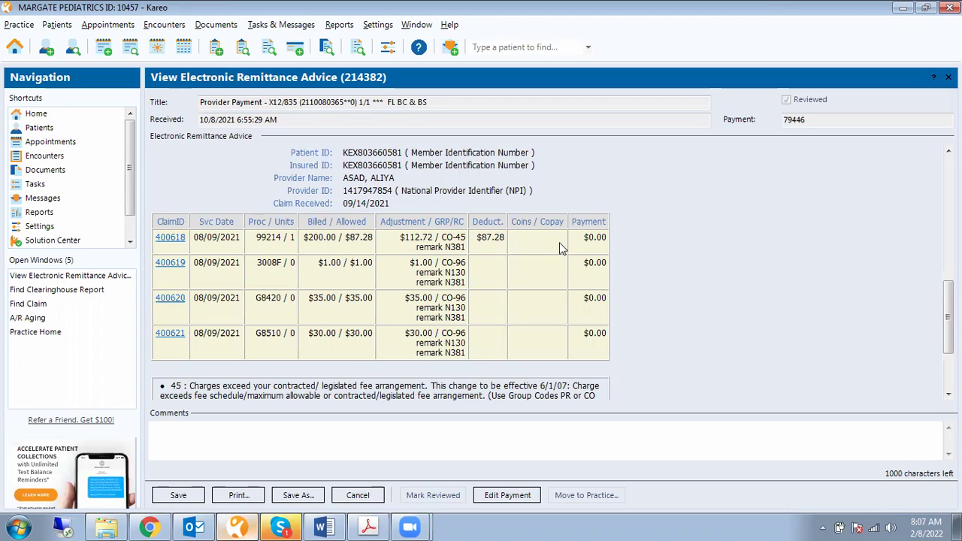
Check the payment and deductible amounts on the 99214 service line.
left_click_drag(583, 238, 605, 237)
left_click(526, 246)
left_click_drag(476, 237, 503, 237)
left_click(505, 251)
left_click_drag(478, 237, 505, 238)
left_click(508, 253)
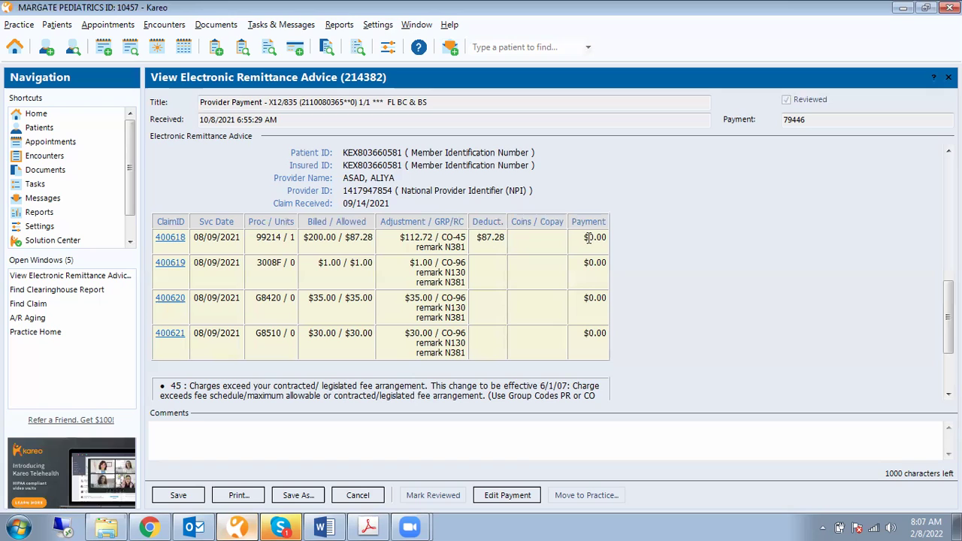
left_click_drag(584, 236, 604, 237)
left_click(524, 242)
double_click(500, 239)
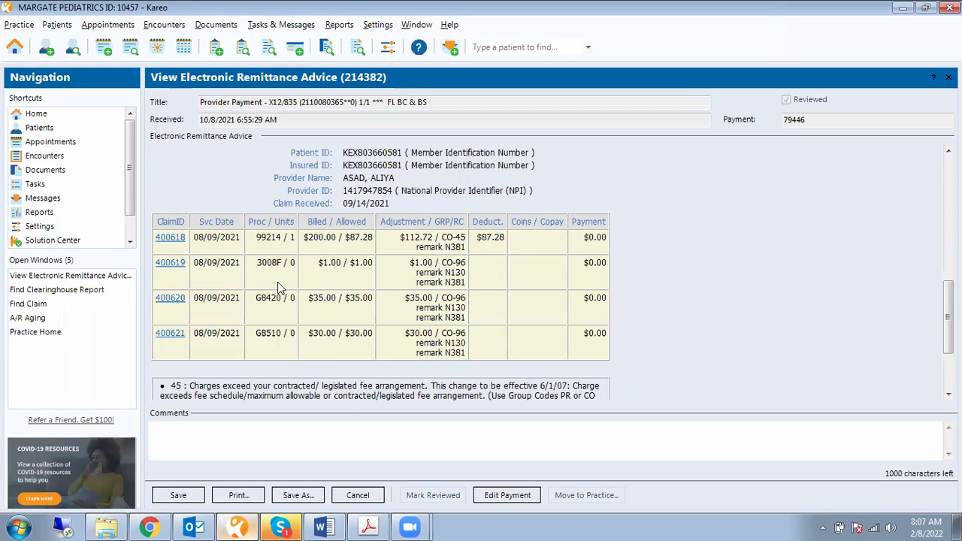
Examine the adjustment amounts on the 3008F, G8420 and G8510 service lines.
left_click_drag(408, 263, 434, 263)
left_click_drag(348, 297, 436, 299)
left_click(352, 338)
left_click_drag(352, 338, 428, 340)
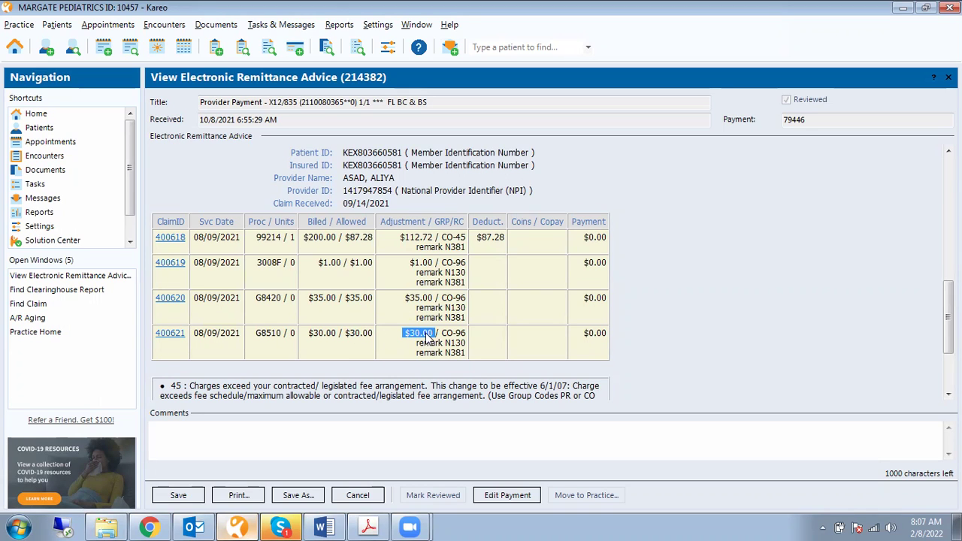
Read the descriptions of codes 45, 96, N381 and N130 below the service lines.
left_click(514, 299)
scroll(489, 304, "down", 3)
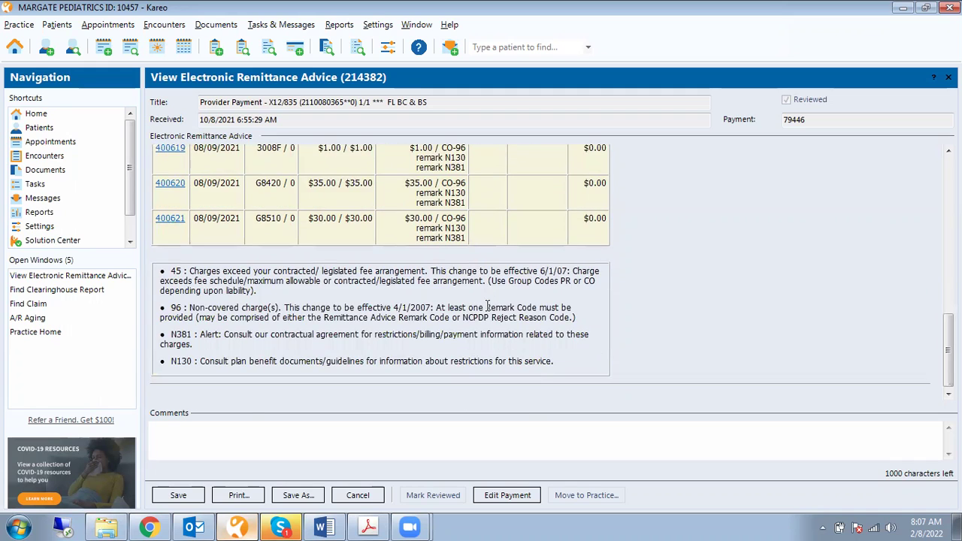
scroll(489, 312, "up", 2)
scroll(512, 300, "up", 3)
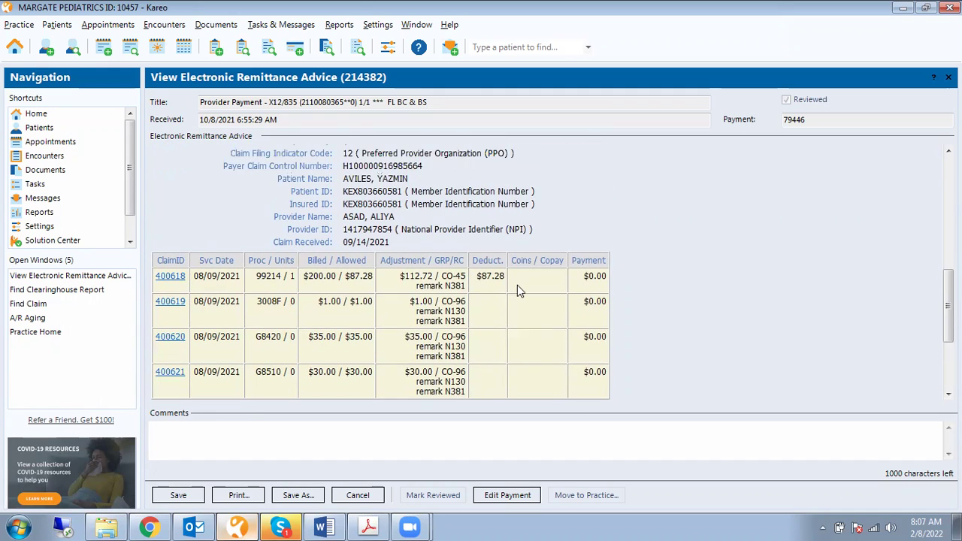
scroll(517, 286, "down", 1)
scroll(517, 287, "up", 1)
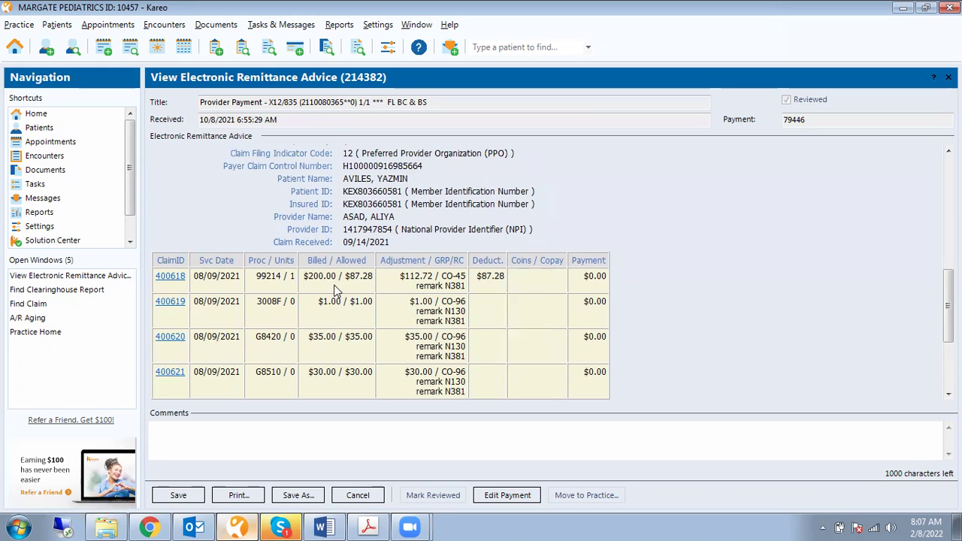
Recheck the billed, allowed, adjustment, payment and deductible amounts on the 99214 service line.
left_click_drag(303, 276, 423, 286)
left_click_drag(584, 276, 610, 278)
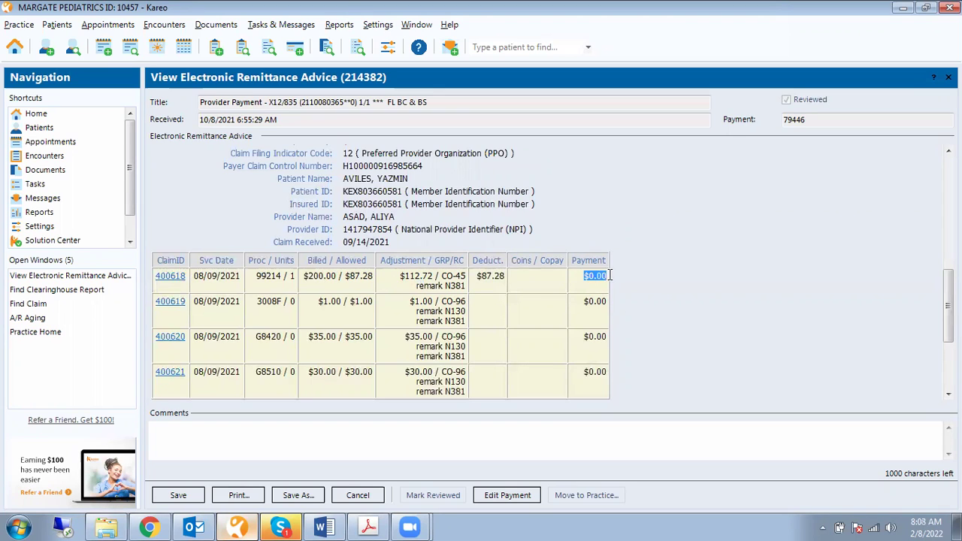
left_click(584, 288)
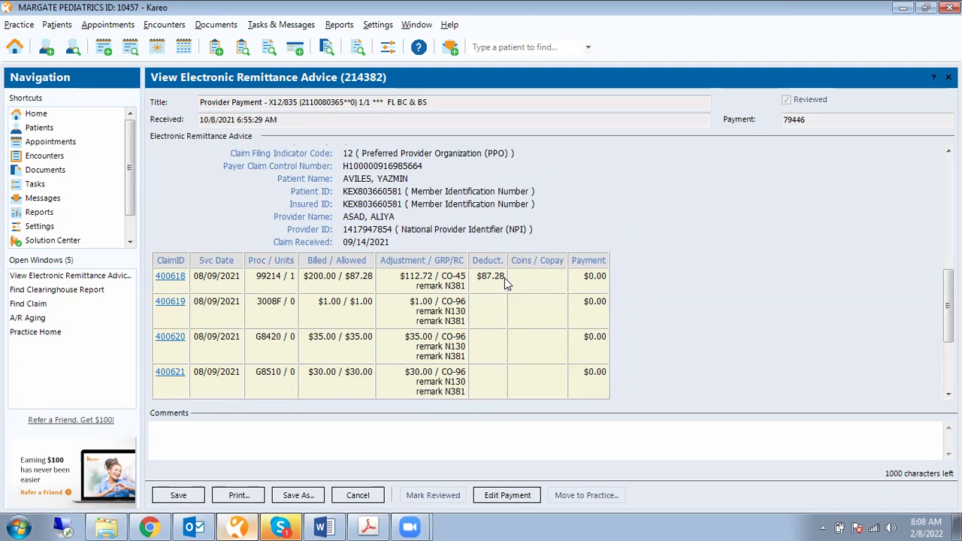
left_click_drag(478, 276, 505, 278)
left_click(282, 525)
left_click(282, 526)
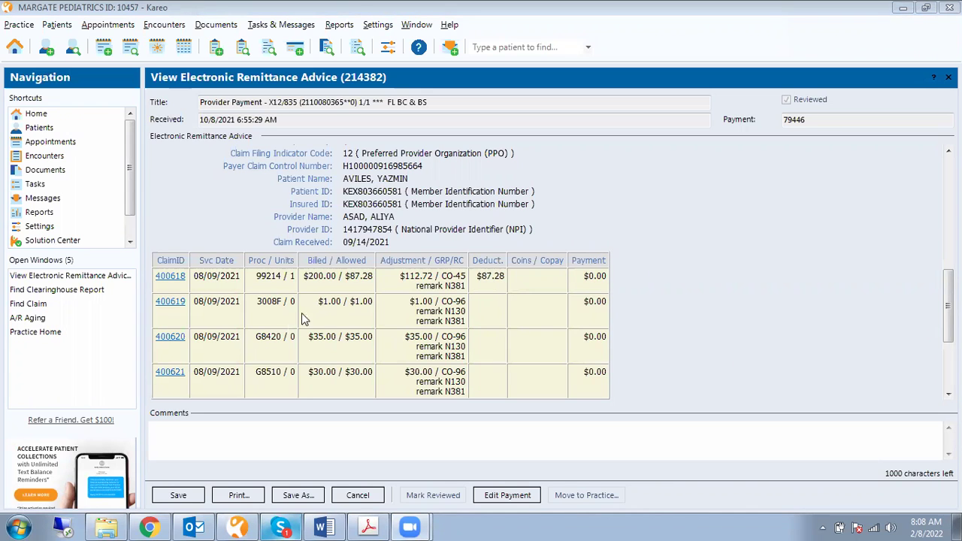
Review the transaction, payer, payee and claim summary sections once more and close this remittance advice.
scroll(344, 302, "up", 3)
scroll(344, 302, "up", 2)
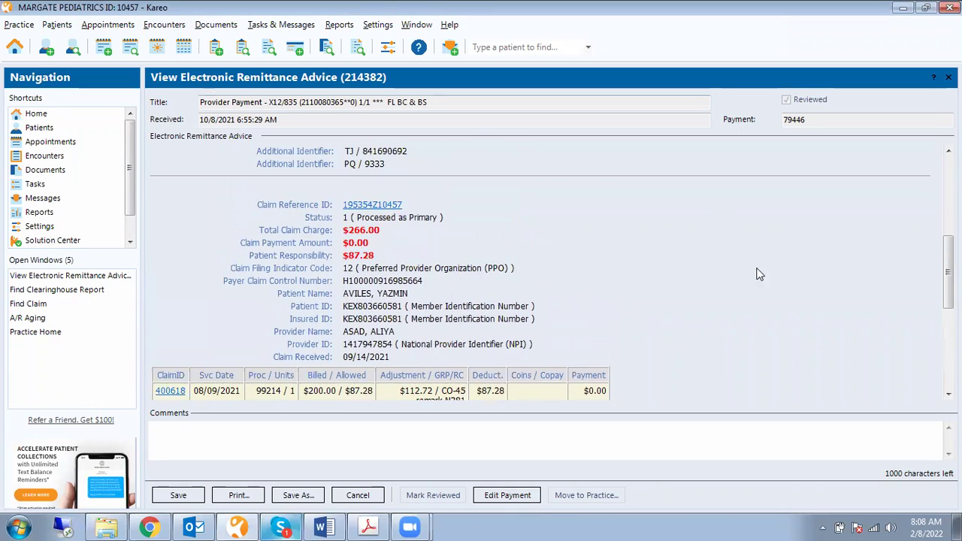
scroll(531, 275, "up", 8)
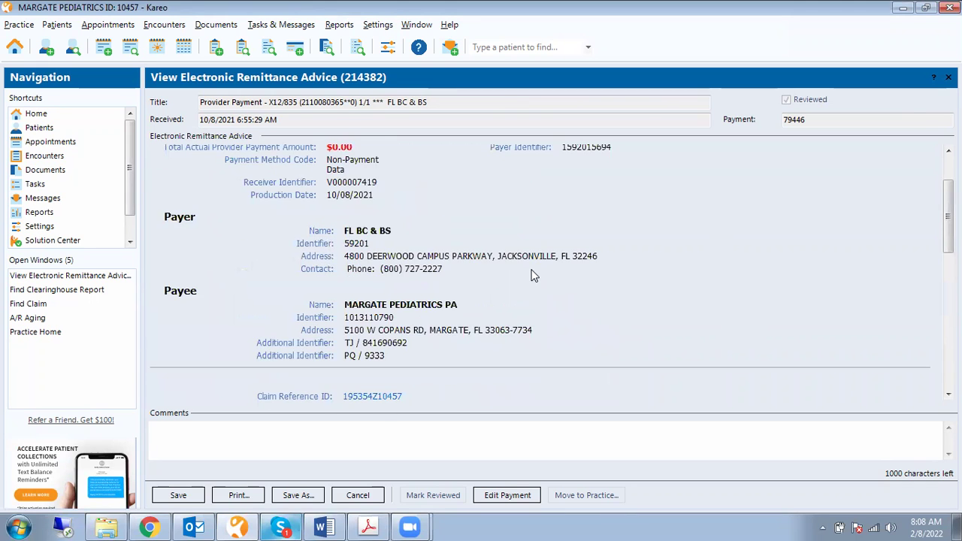
scroll(530, 275, "up", 3)
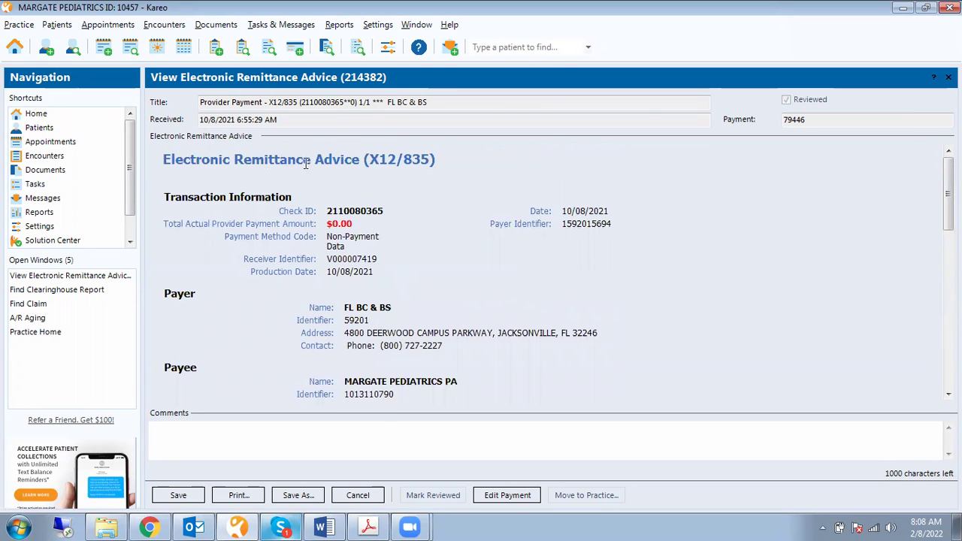
scroll(390, 184, "down", 20)
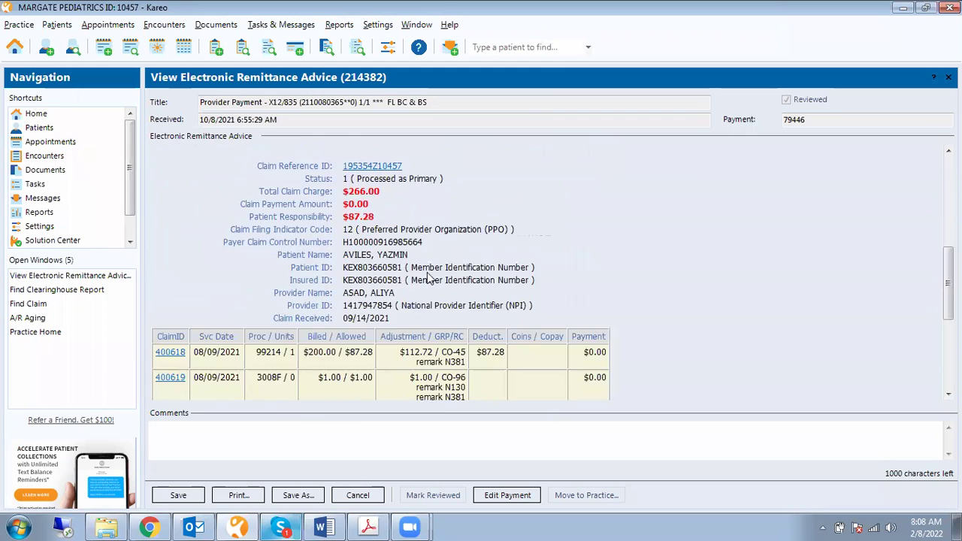
scroll(427, 273, "up", 1)
key("Escape")
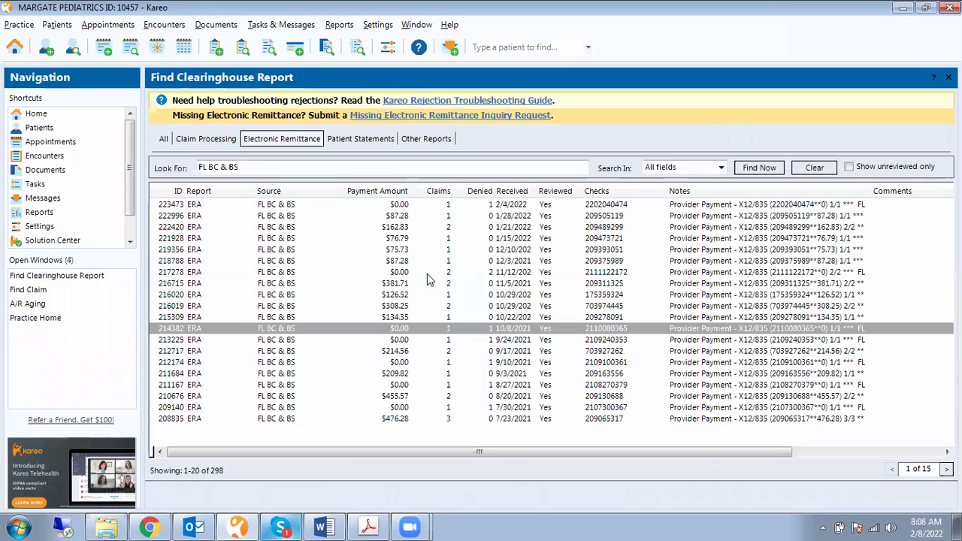
Open the FL BC & BS remittance advice with the $134.35 payment and go to its service lines.
left_click(388, 318)
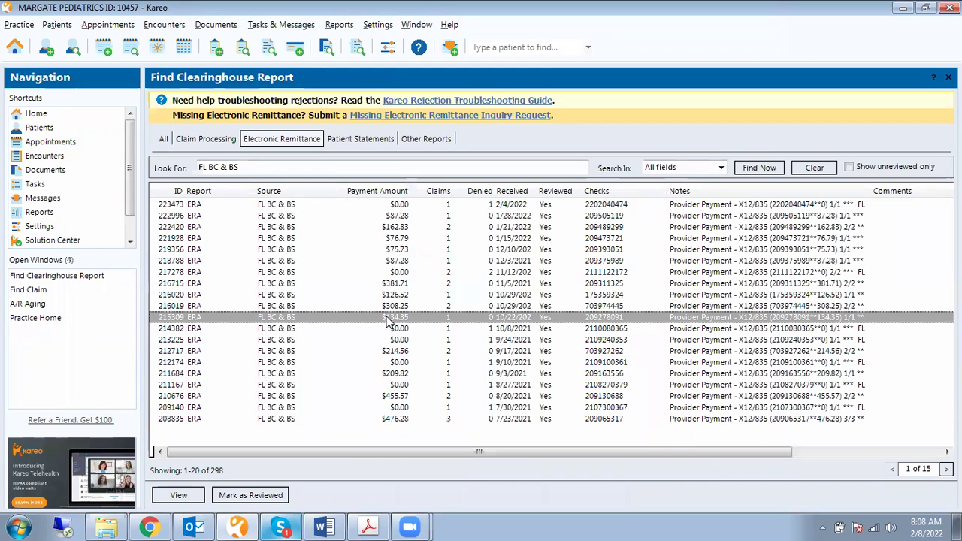
double_click(386, 318)
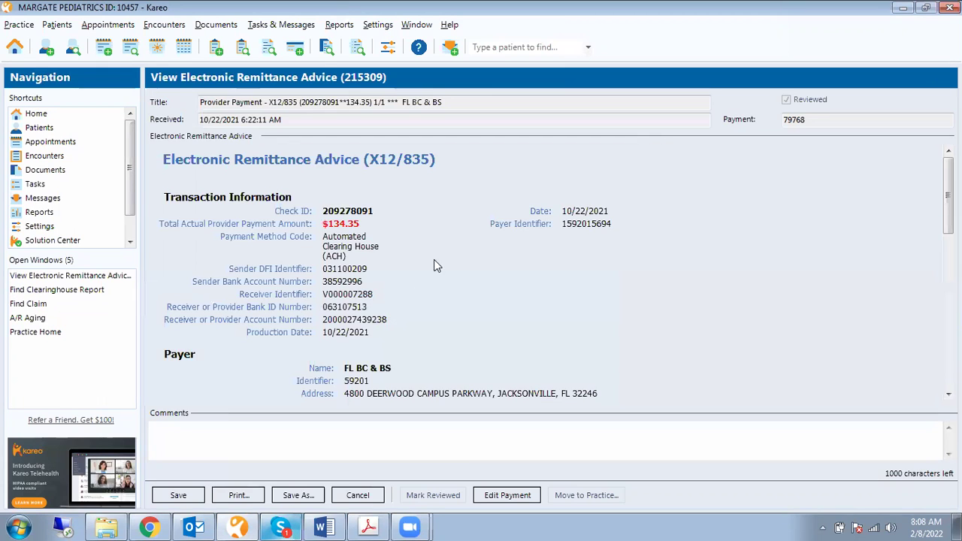
scroll(426, 256, "down", 6)
scroll(427, 253, "down", 6)
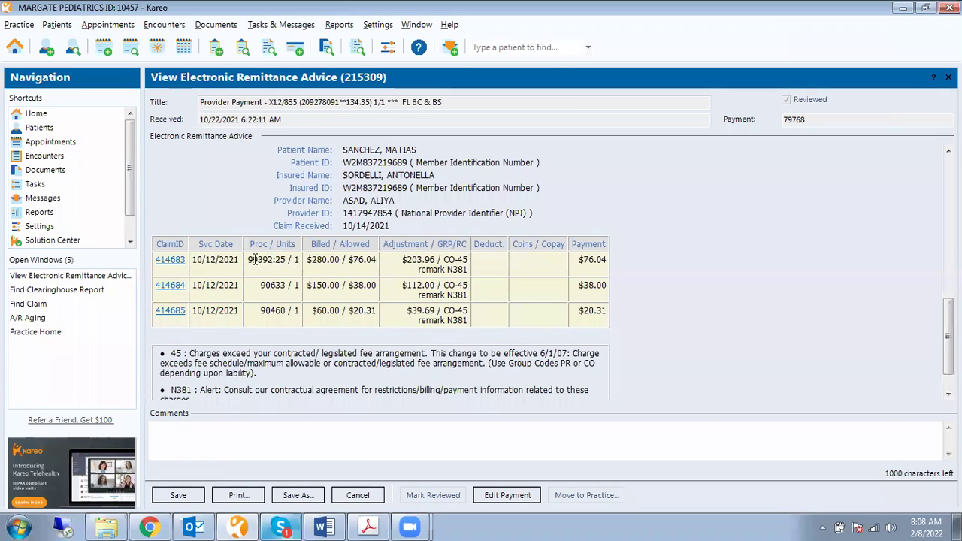
Examine the procedure codes and billed amounts on the three service lines.
left_click_drag(250, 259, 290, 312)
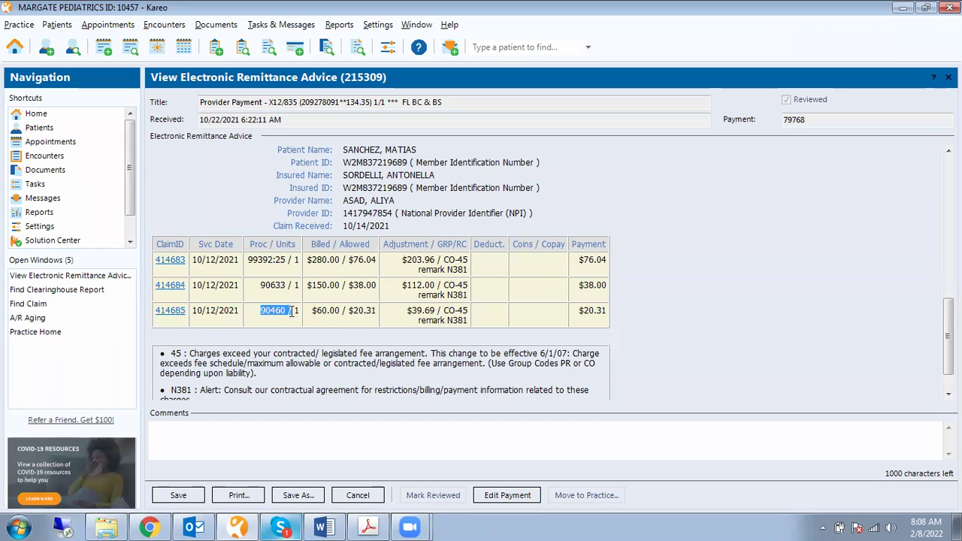
left_click(342, 260)
left_click_drag(308, 260, 332, 312)
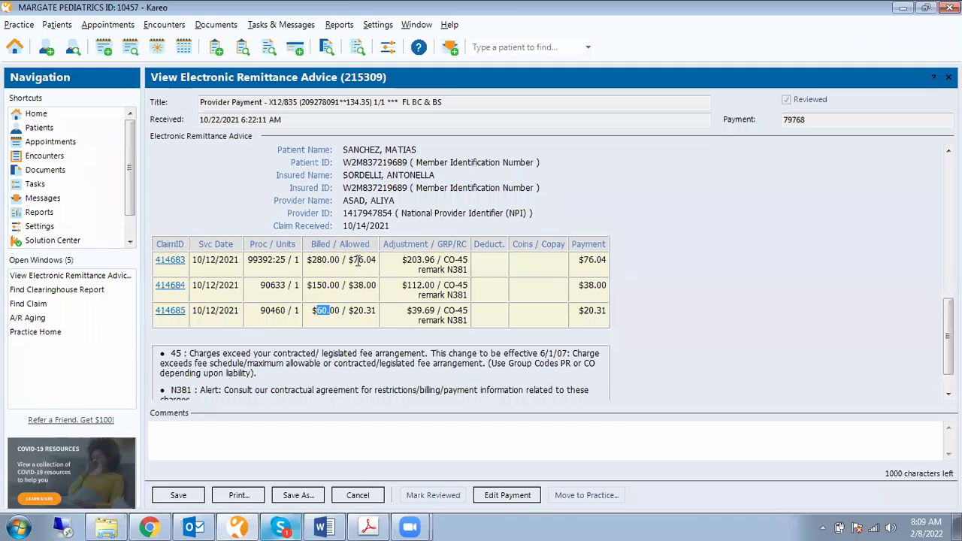
Compare the allowed amount with the payment on the 99392:25 service line.
left_click_drag(354, 260, 374, 260)
left_click_drag(580, 260, 605, 261)
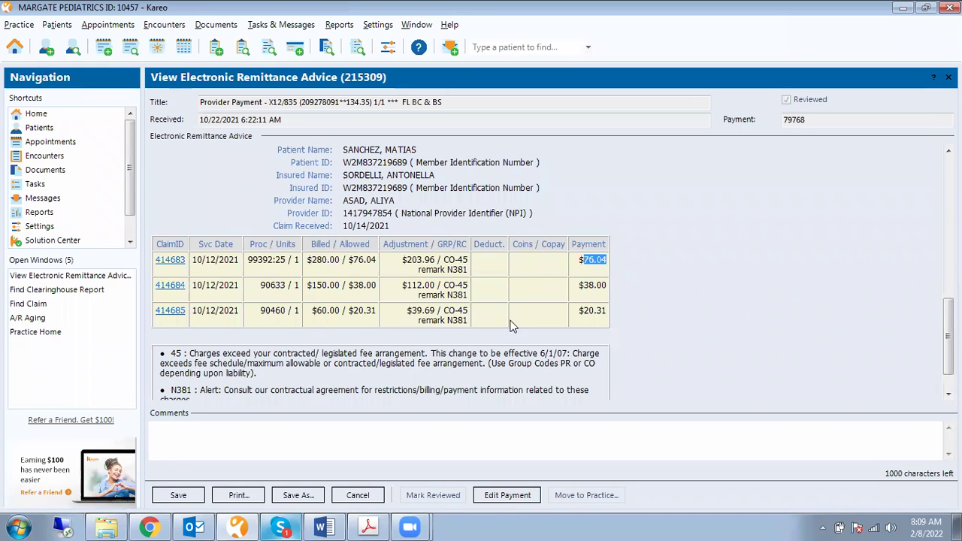
left_click_drag(347, 260, 376, 261)
left_click_drag(584, 260, 609, 261)
Compare the allowed amounts with the payments on the 90633 and 90460 service lines.
left_click_drag(349, 286, 370, 285)
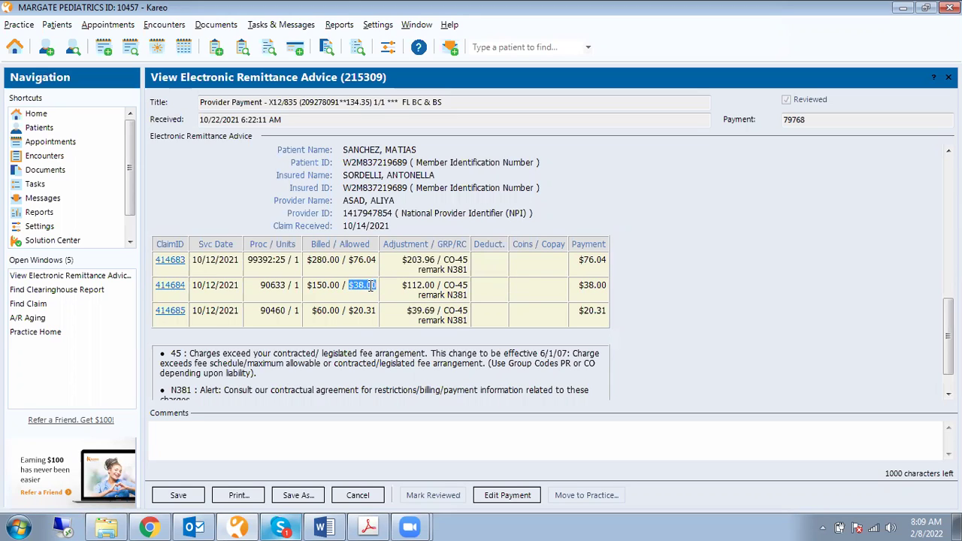
left_click_drag(583, 287, 596, 286)
left_click_drag(353, 312, 376, 312)
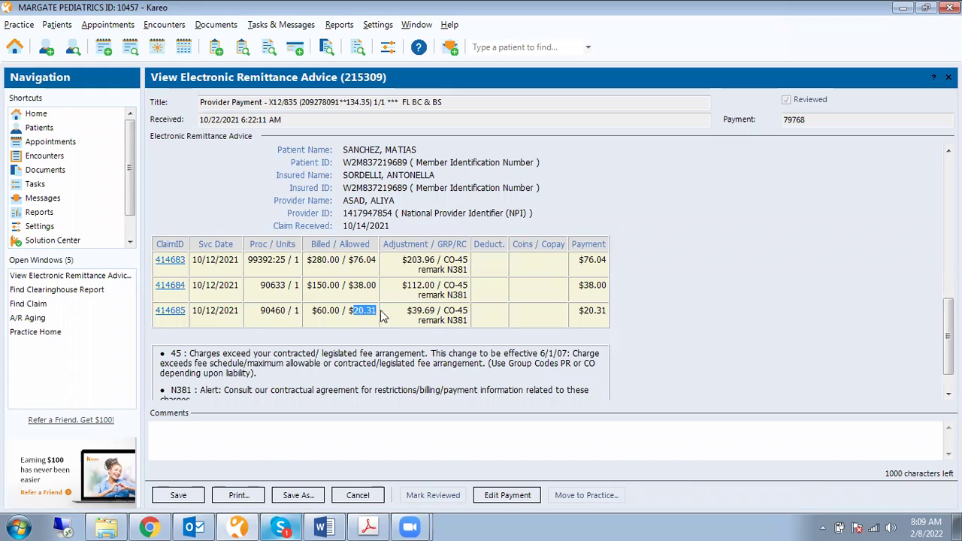
left_click_drag(580, 311, 609, 311)
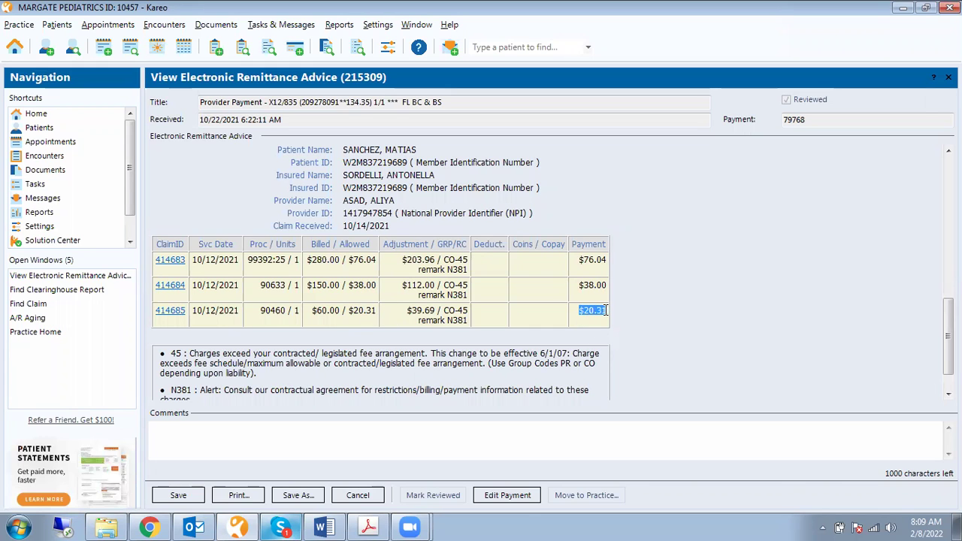
left_click(622, 318)
Review the claim summary alongside the service lines, close the remittance advice and select the $381.71 report.
scroll(472, 308, "up", 5)
scroll(451, 285, "down", 2)
scroll(447, 281, "up", 3)
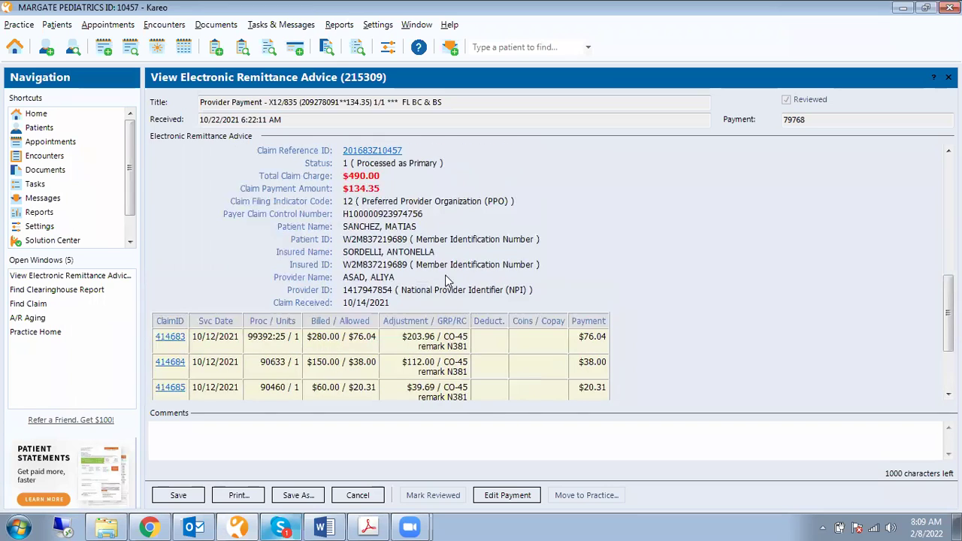
scroll(446, 278, "down", 1)
scroll(445, 267, "down", 1)
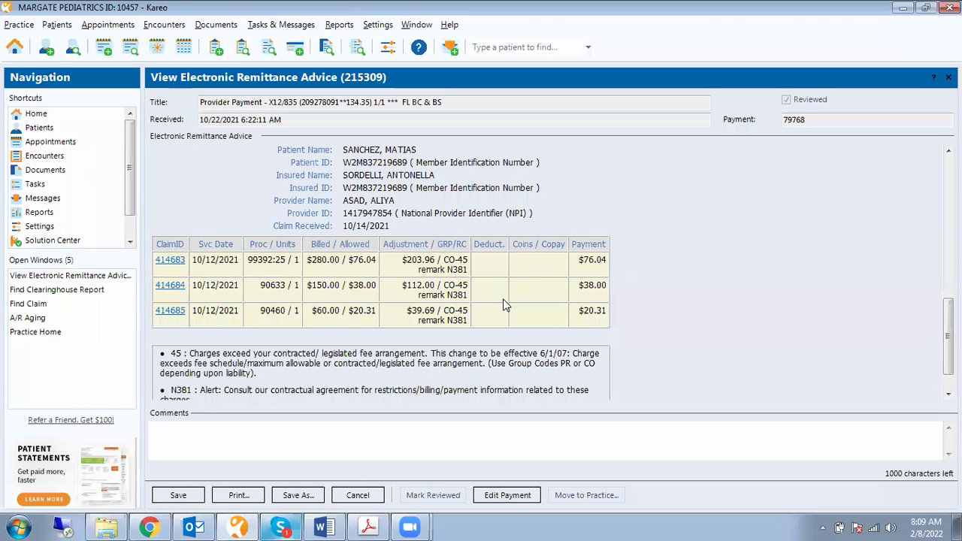
scroll(502, 300, "up", 3)
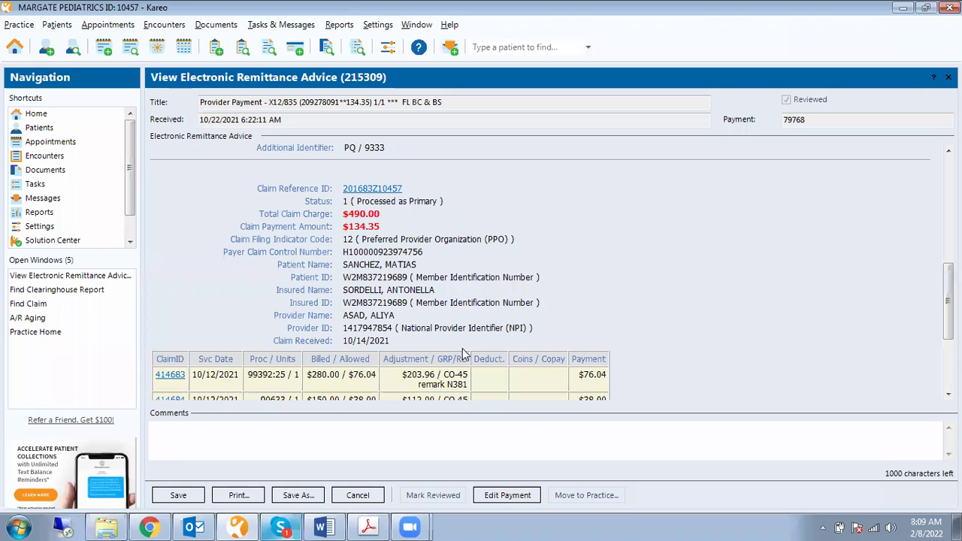
scroll(485, 305, "down", 2)
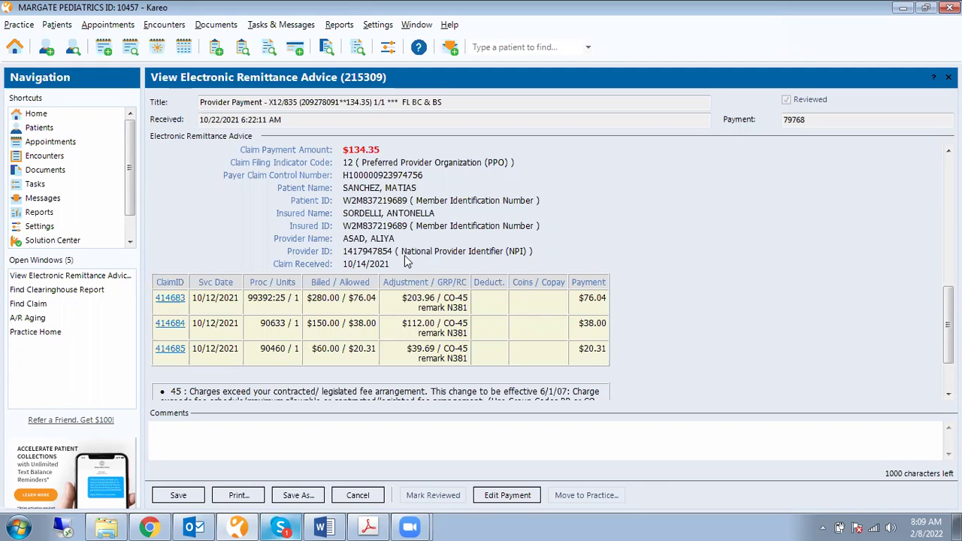
key("Escape")
left_click(398, 283)
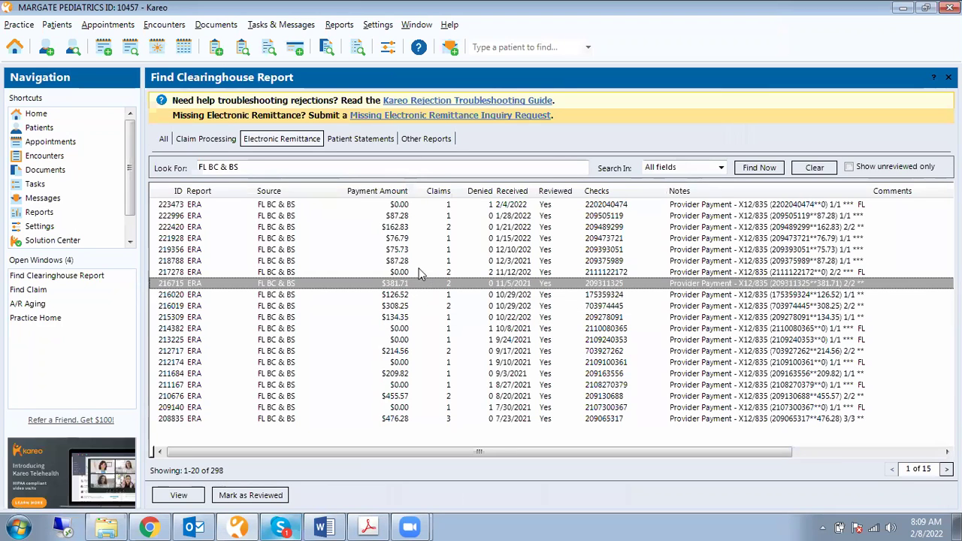
Switch to Windows Explorer and go up from the 02-Feb-2022 eligibility folder to the Margate Peds folder.
left_click(116, 526)
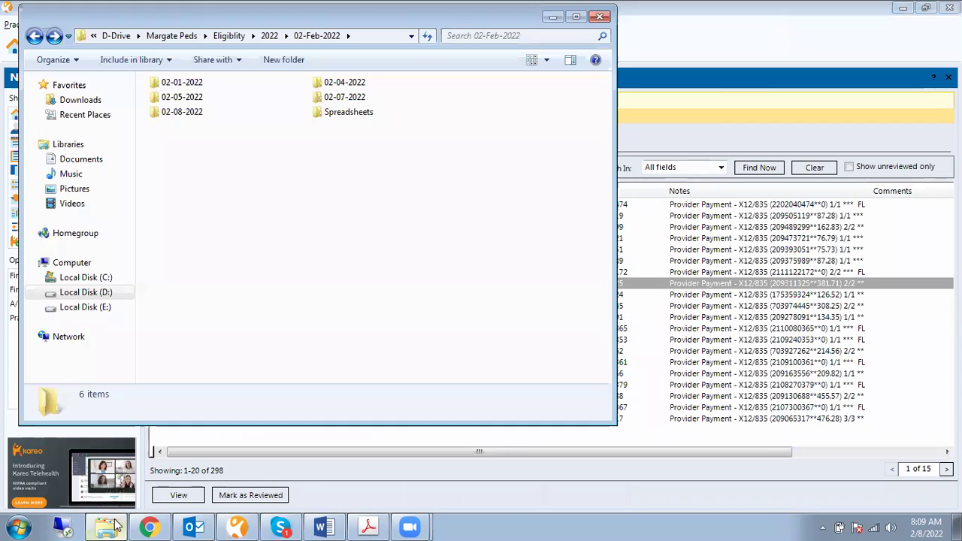
left_click(368, 526)
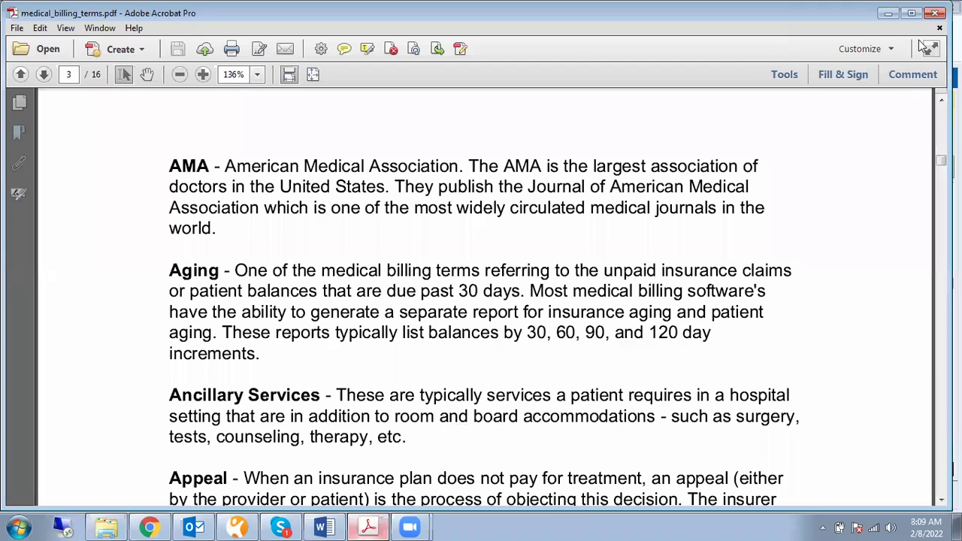
left_click(887, 13)
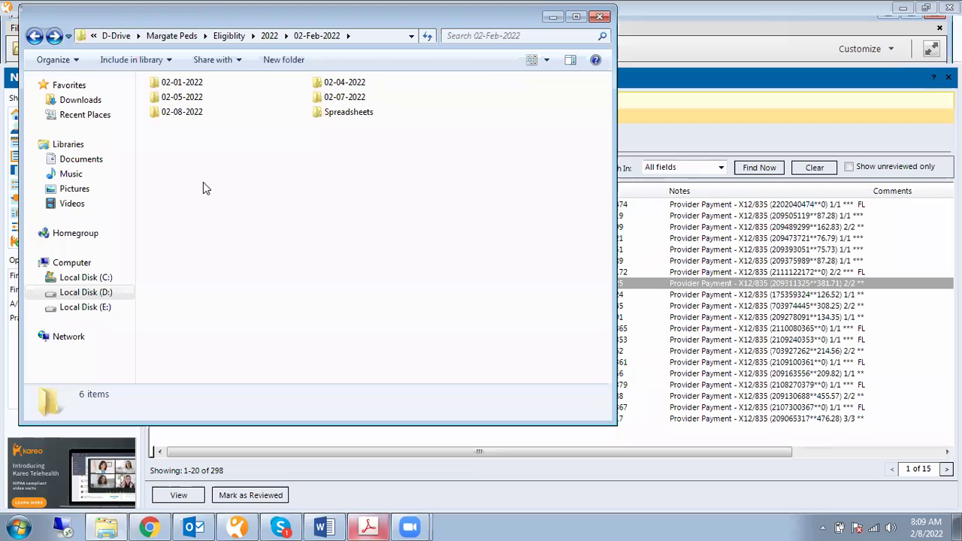
key("alt+Up")
key("alt+Up")
key("alt+Up")
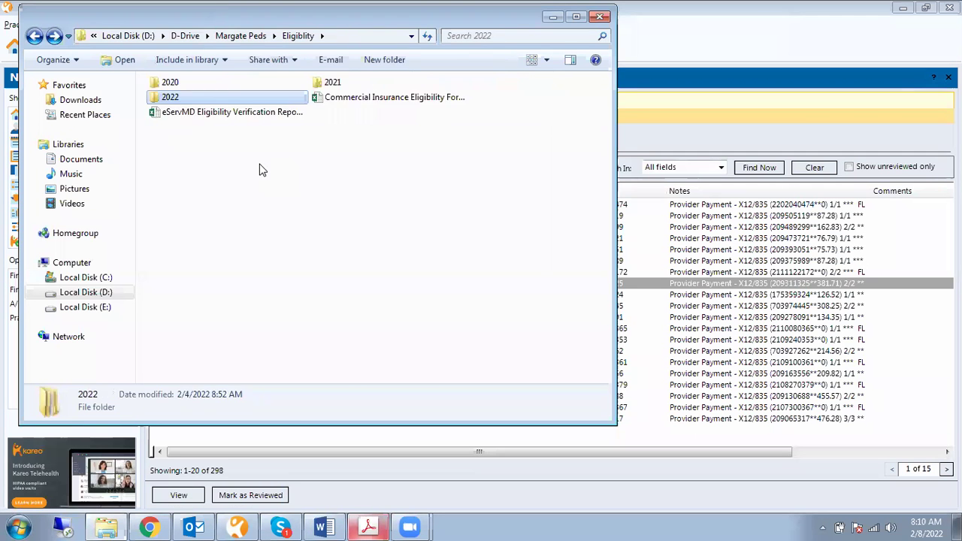
Open the Aetna patient EOB PDF dated 12-06-2021 from the EOBs folder under Scanning > 2022.
double_click(227, 143)
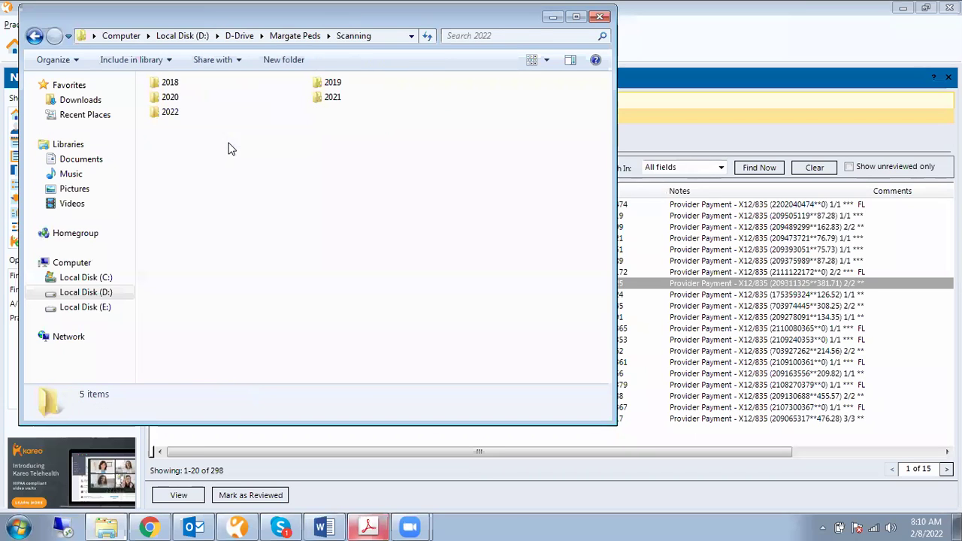
double_click(220, 113)
double_click(214, 100)
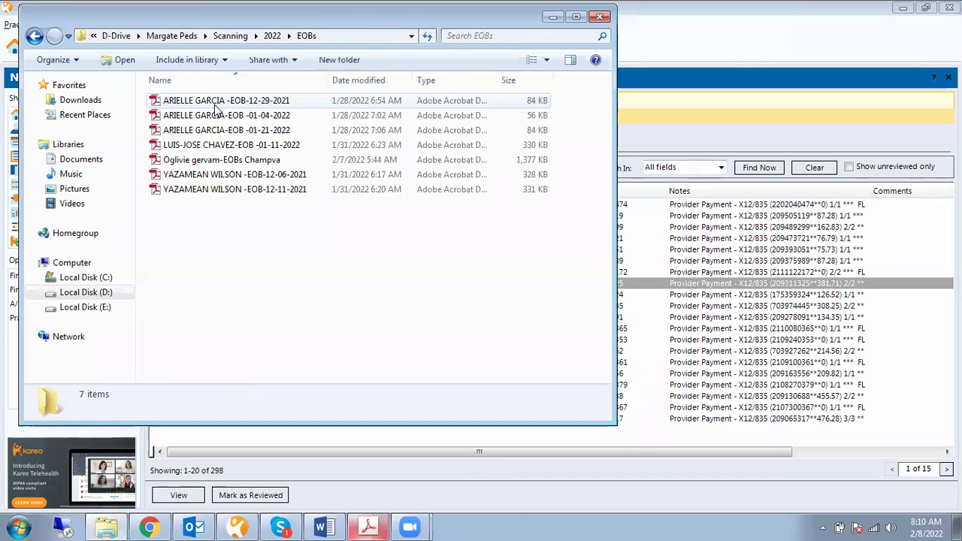
left_click(217, 176)
double_click(217, 177)
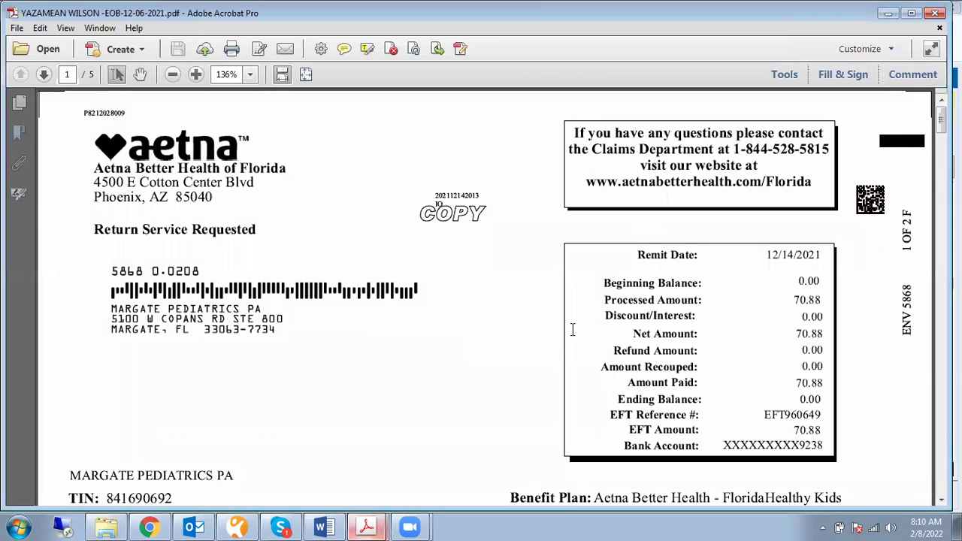
Examine the payer's name and address block at the beginning of the Aetna EOB.
scroll(573, 329, "down", 1)
scroll(573, 329, "up", 1)
left_click_drag(91, 139, 139, 147)
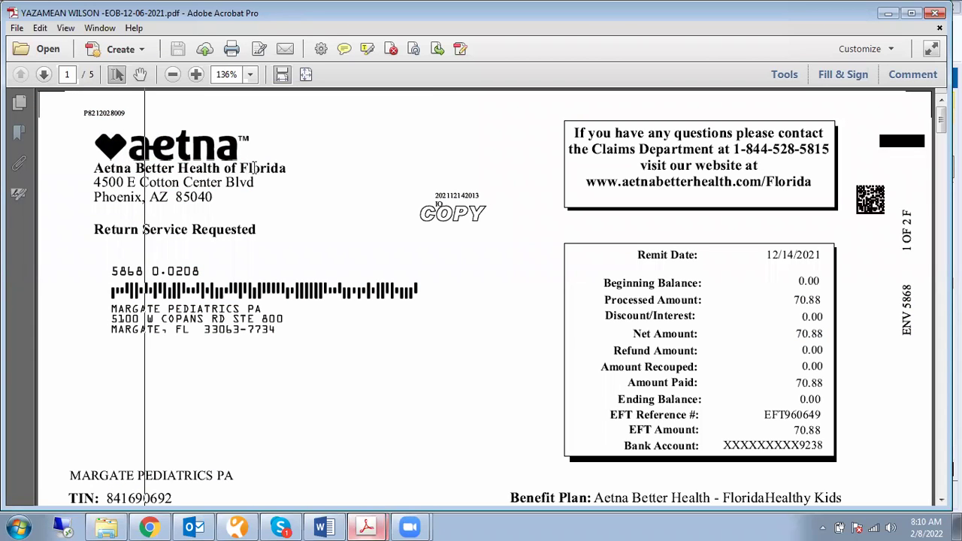
scroll(346, 186, "down", 1)
scroll(438, 204, "up", 1)
Check the processed amount in the EOB's remittance summary box.
scroll(680, 210, "down", 1)
scroll(687, 214, "down", 1)
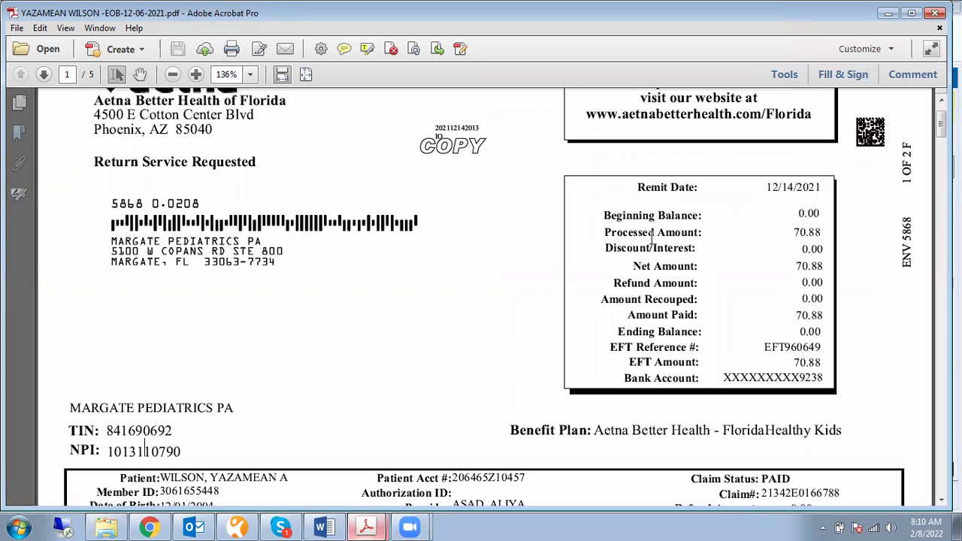
left_click_drag(613, 232, 767, 233)
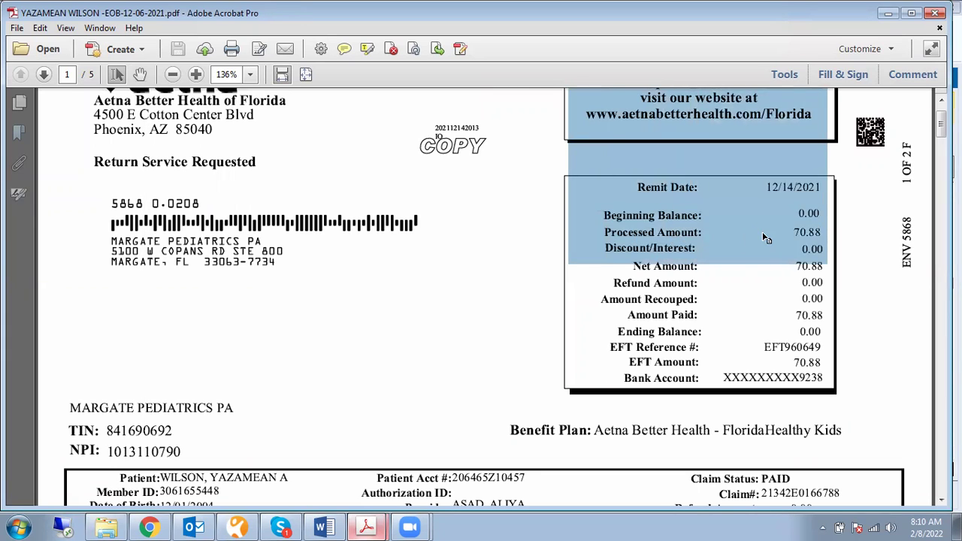
Check the processed amount, amount paid, EFT amount and EFT reference entries in the EOB's remittance summary box.
left_click(767, 231)
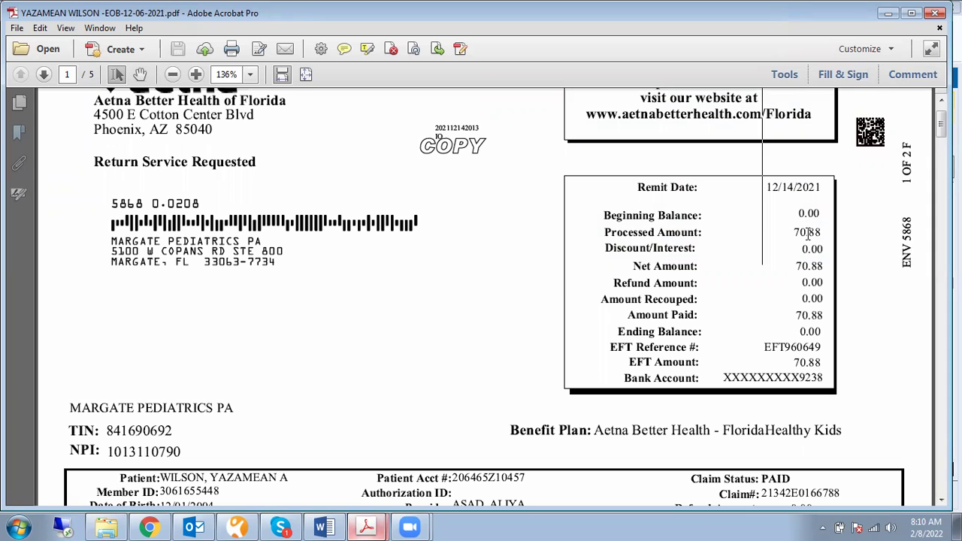
left_click_drag(807, 235, 663, 299)
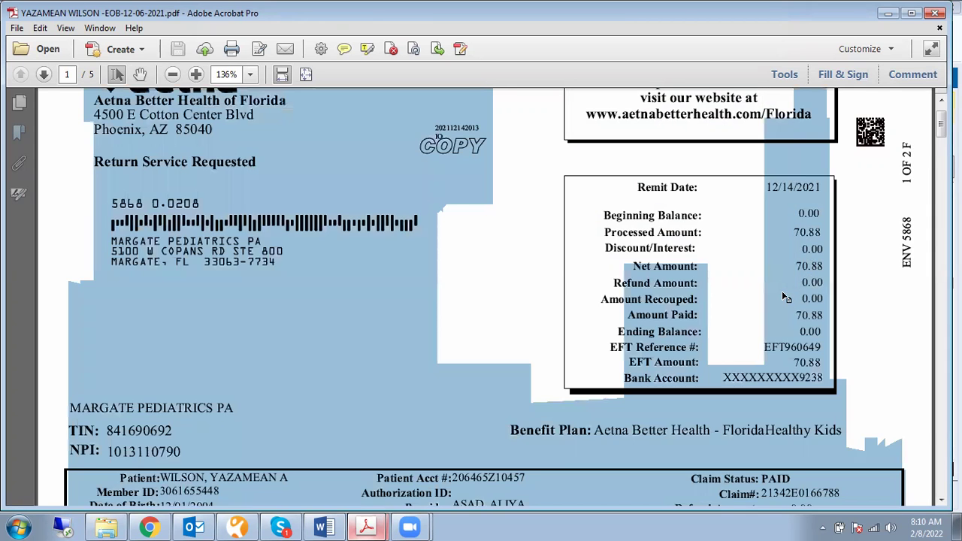
left_click(695, 323)
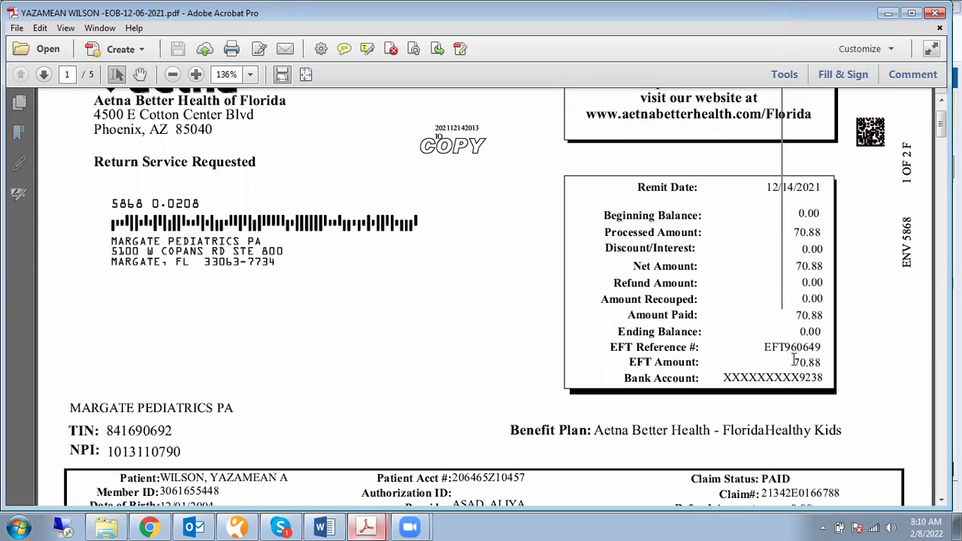
left_click_drag(806, 365, 801, 373)
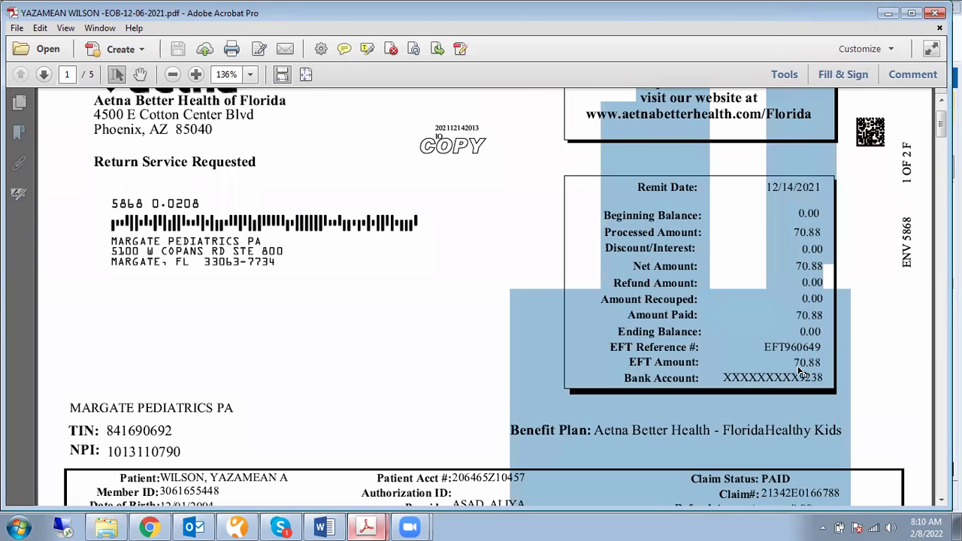
left_click(801, 373)
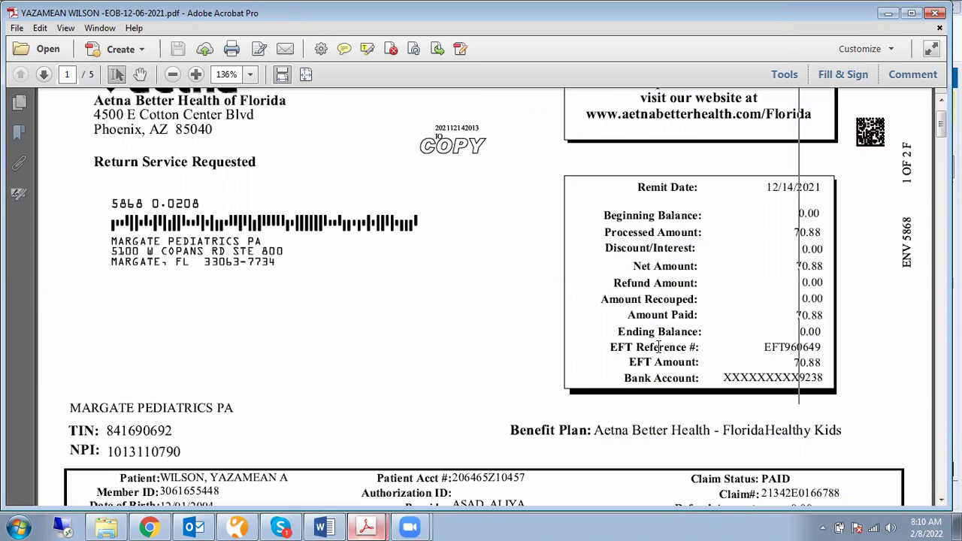
left_click_drag(765, 344, 800, 345)
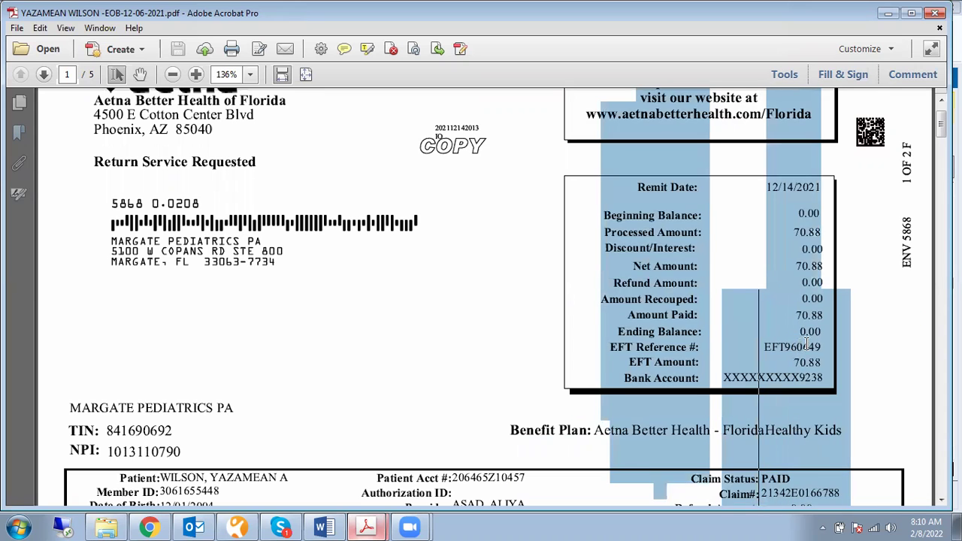
left_click(801, 345)
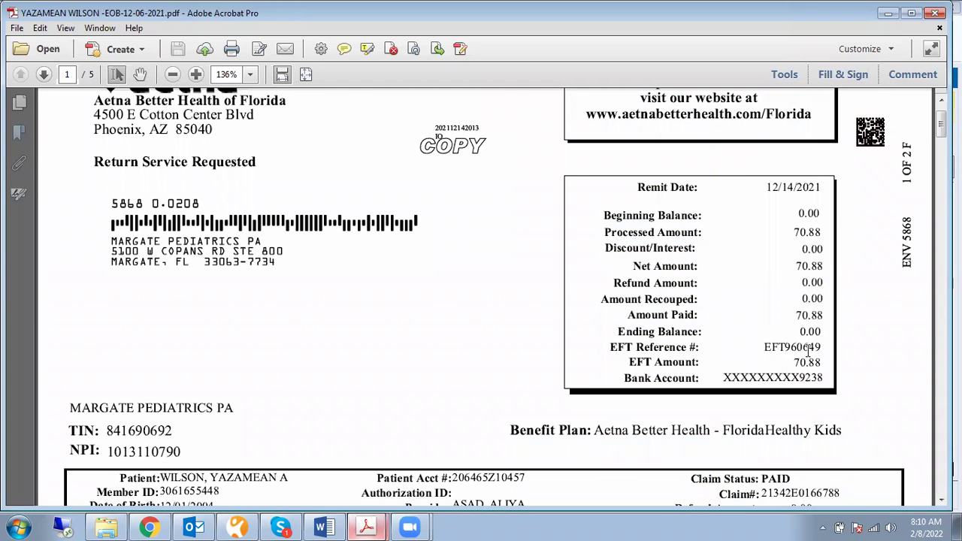
Examine the EOB's provider TIN and NPI, patient and claim header, and the claim's service-line table.
scroll(796, 347, "down", 1)
scroll(798, 346, "down", 5)
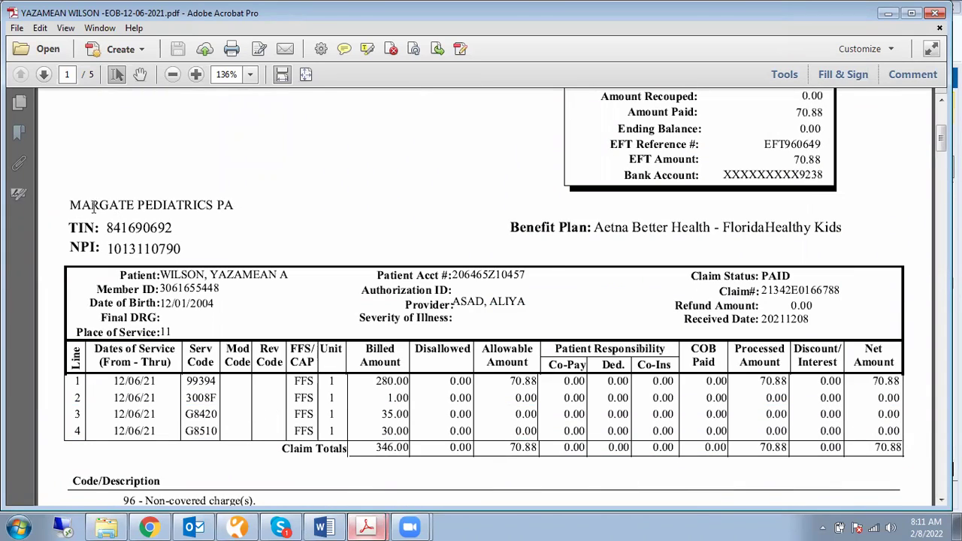
key("h")
scroll(94, 204, "up", 1)
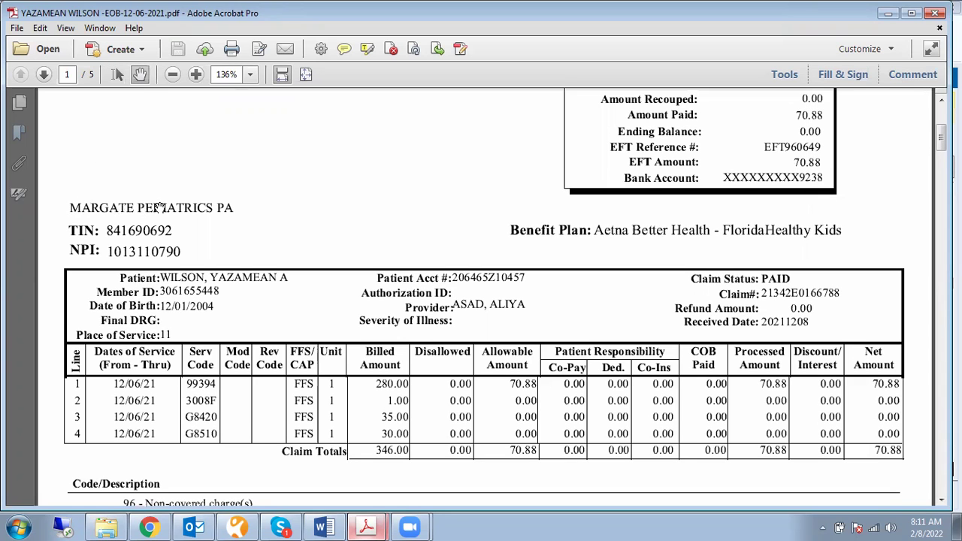
scroll(167, 245, "down", 1)
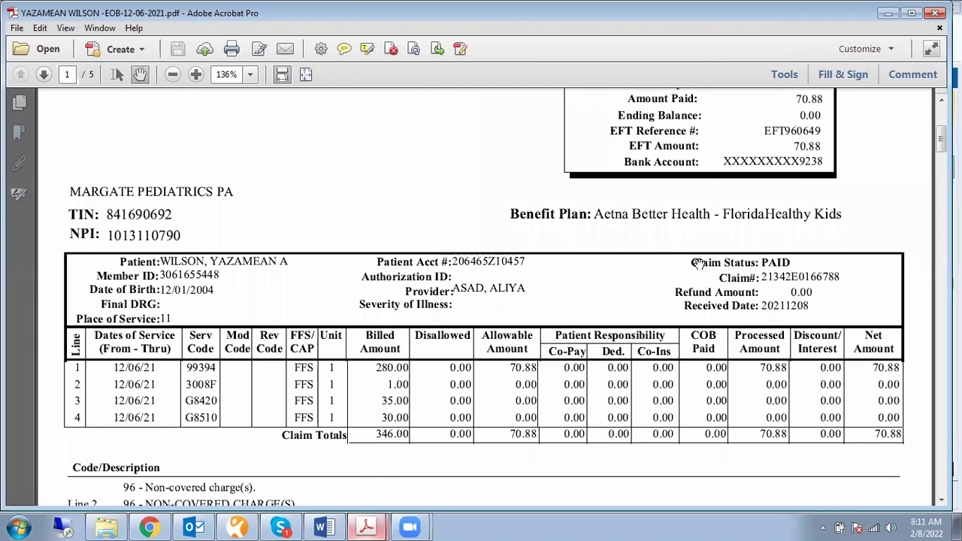
scroll(683, 276, "down", 2)
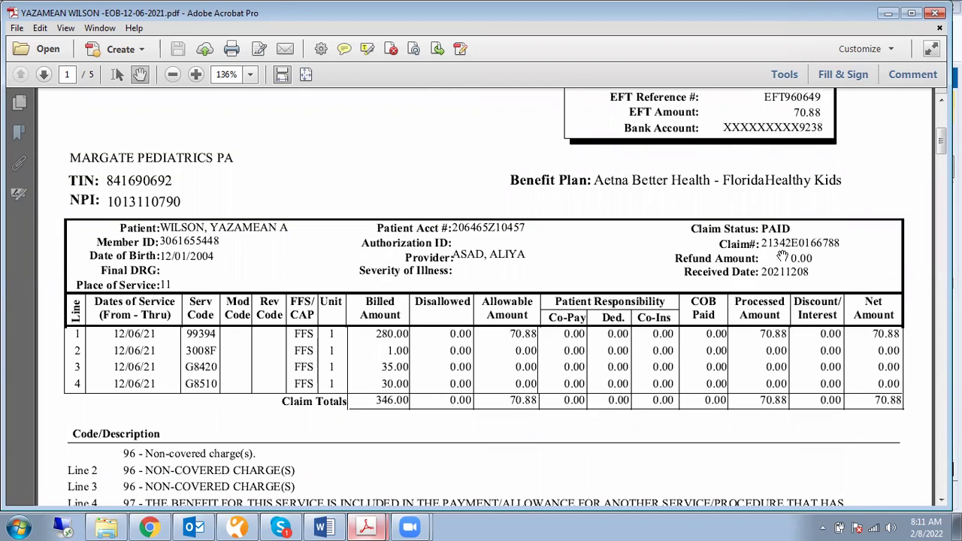
scroll(421, 278, "down", 1)
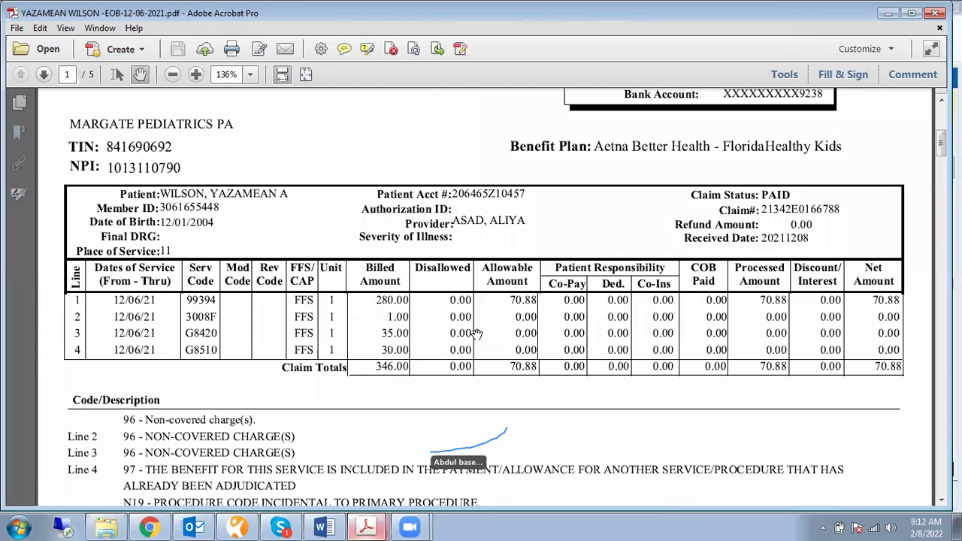
Review the code descriptions below the service lines, then return to the payer contact and remittance summary boxes.
scroll(368, 302, "down", 4)
scroll(368, 302, "down", 2)
scroll(368, 302, "up", 4)
scroll(369, 302, "up", 10)
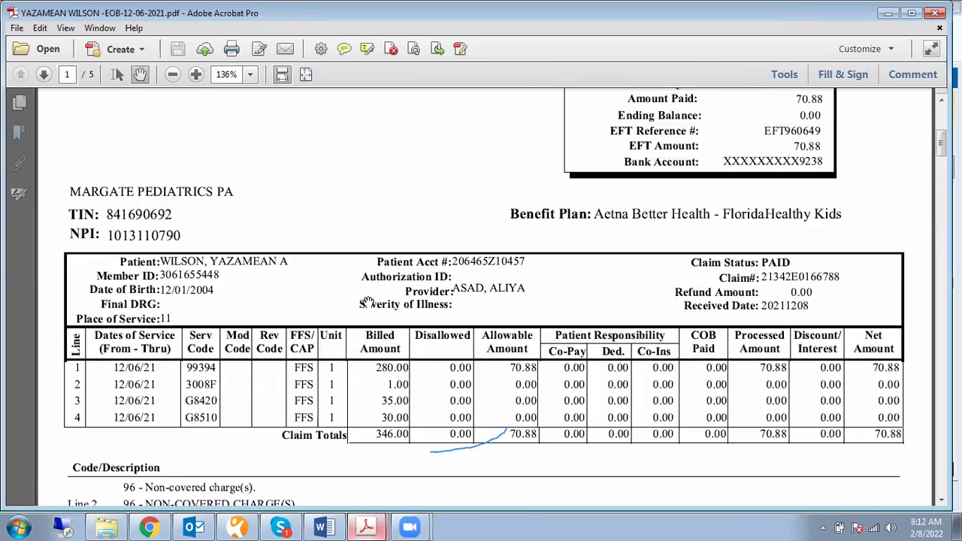
scroll(369, 303, "up", 2)
scroll(356, 285, "down", 7)
scroll(405, 291, "down", 2)
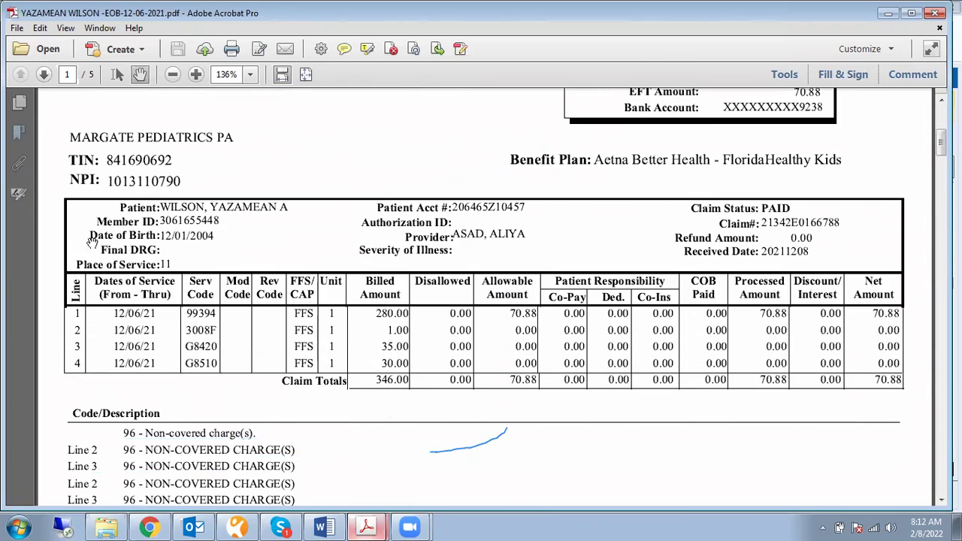
scroll(527, 263, "down", 1)
scroll(525, 308, "up", 4)
scroll(524, 323, "up", 7)
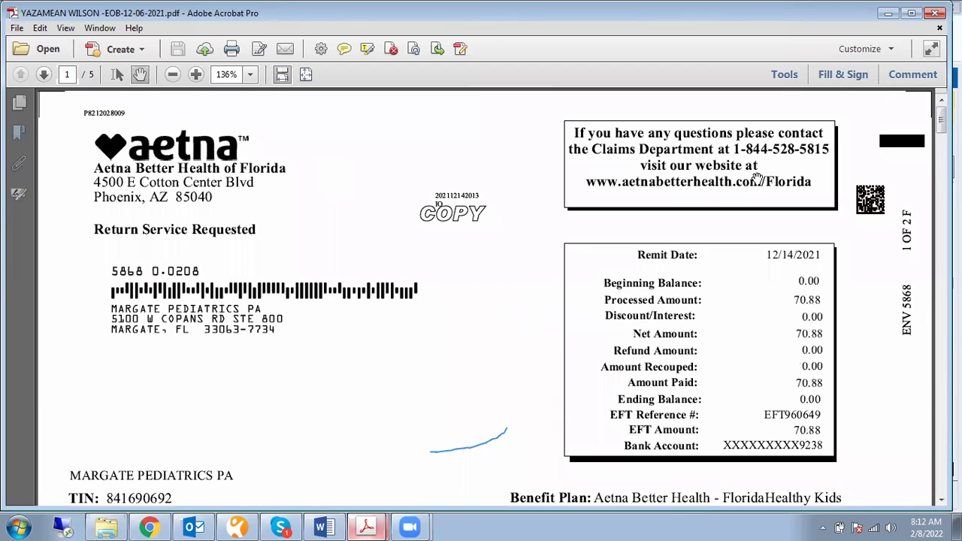
Examine the claim's Patient Responsibility columns for co-pay, deductible and co-insurance, marking the section with a tick.
scroll(455, 251, "down", 3)
scroll(460, 264, "down", 5)
scroll(459, 264, "down", 1)
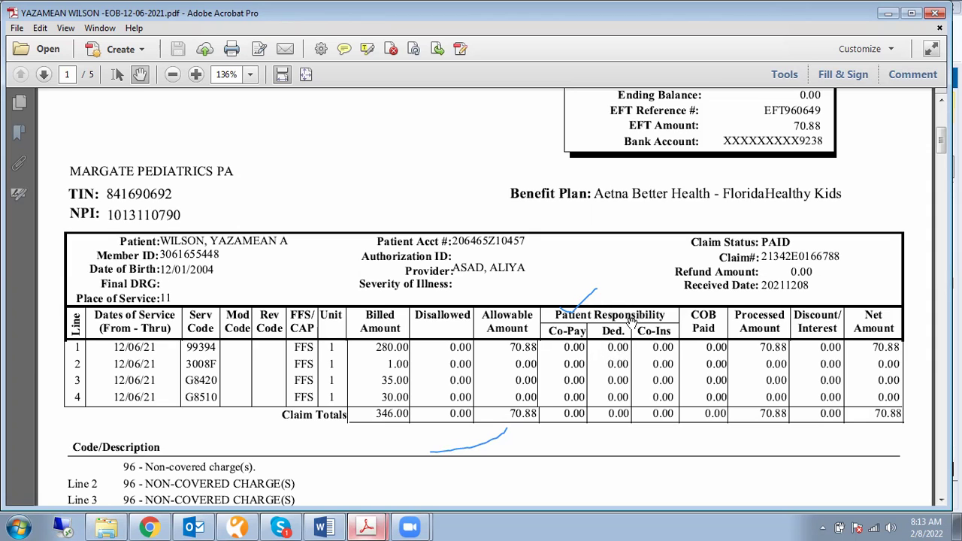
left_click_drag(614, 307, 644, 293)
scroll(492, 263, "down", 2)
scroll(492, 263, "up", 5)
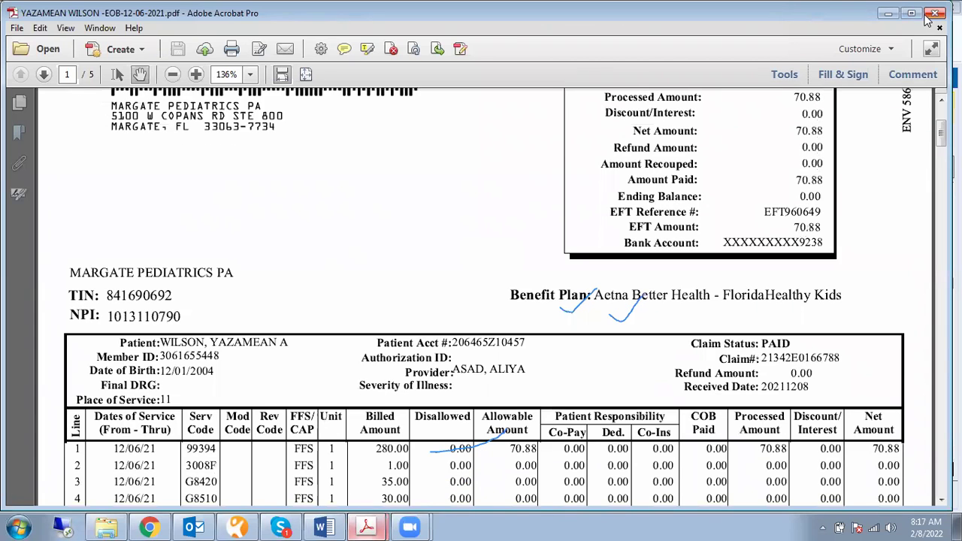
Close the Aetna EOB PDF and go up from the EOBs folder to the D-Drive folder.
left_click(935, 13)
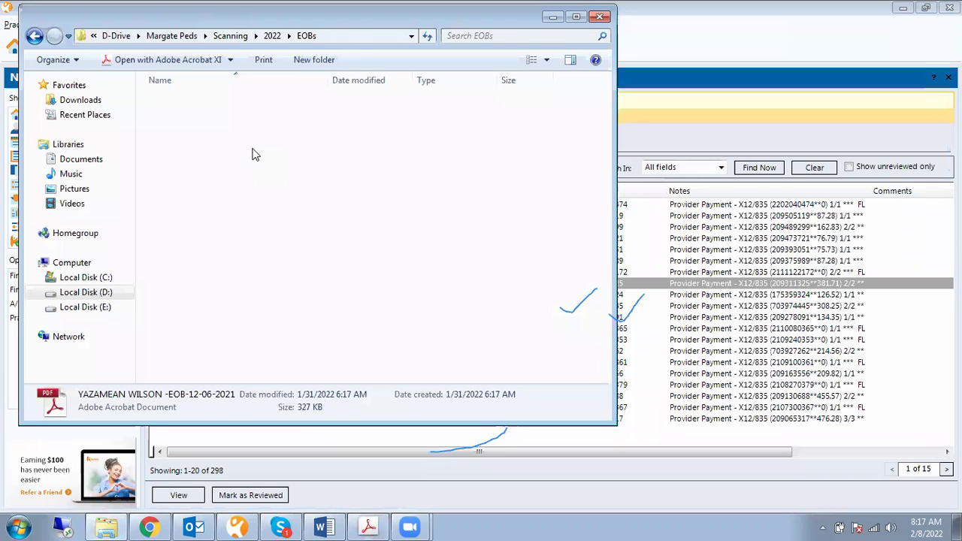
key("BackSpace")
key("BackSpace")
key("BackSpace")
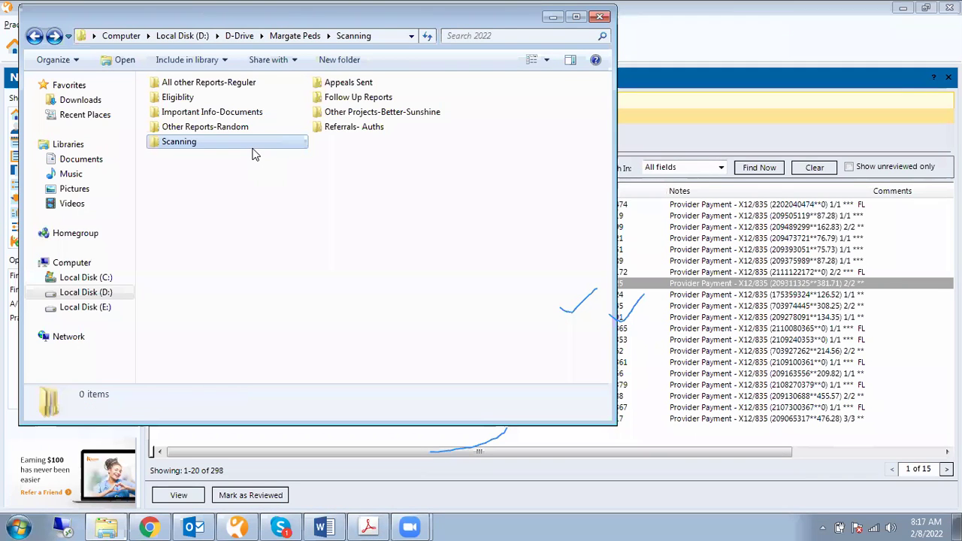
key("BackSpace")
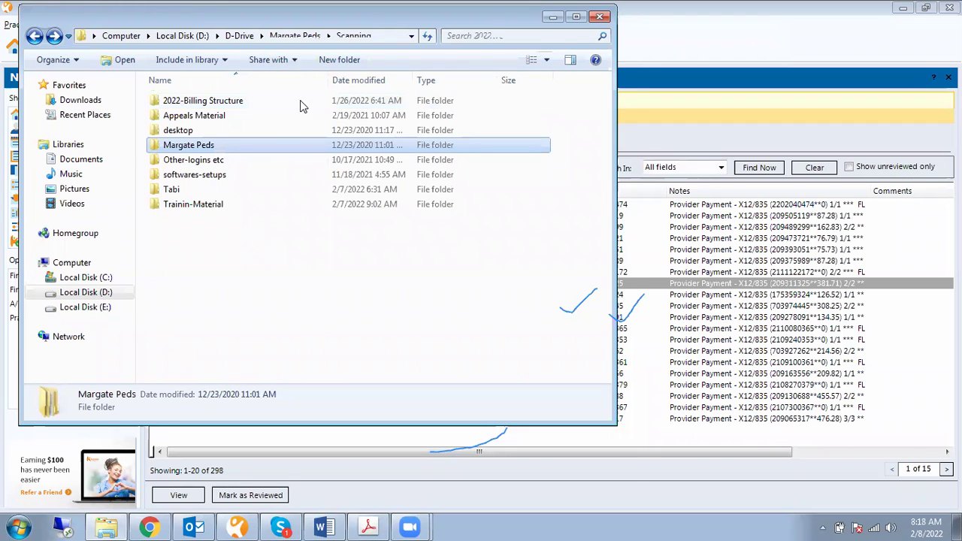
Minimize the Explorer window and return to Kareo's list of FL BC & BS electronic remittances.
left_click_drag(464, 33, 483, 89)
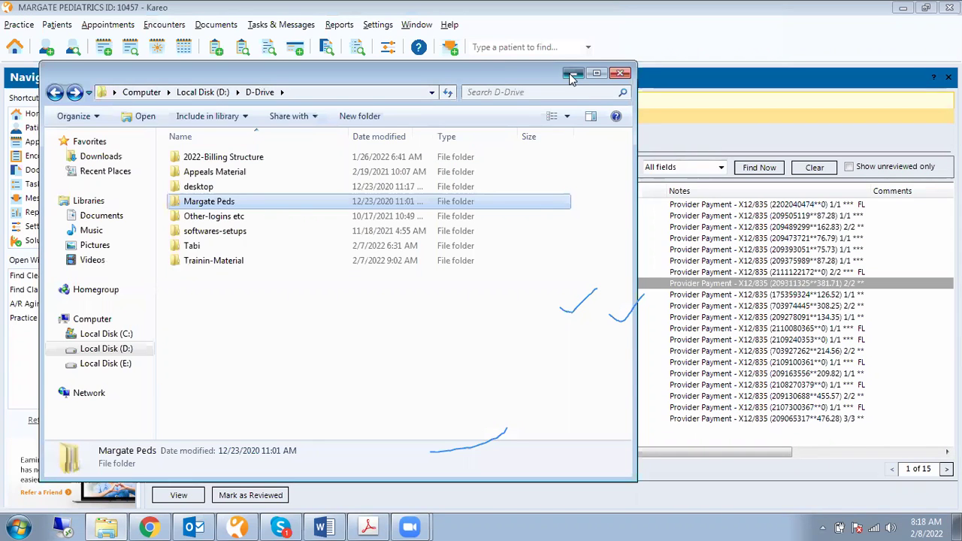
left_click(572, 73)
left_click(447, 249)
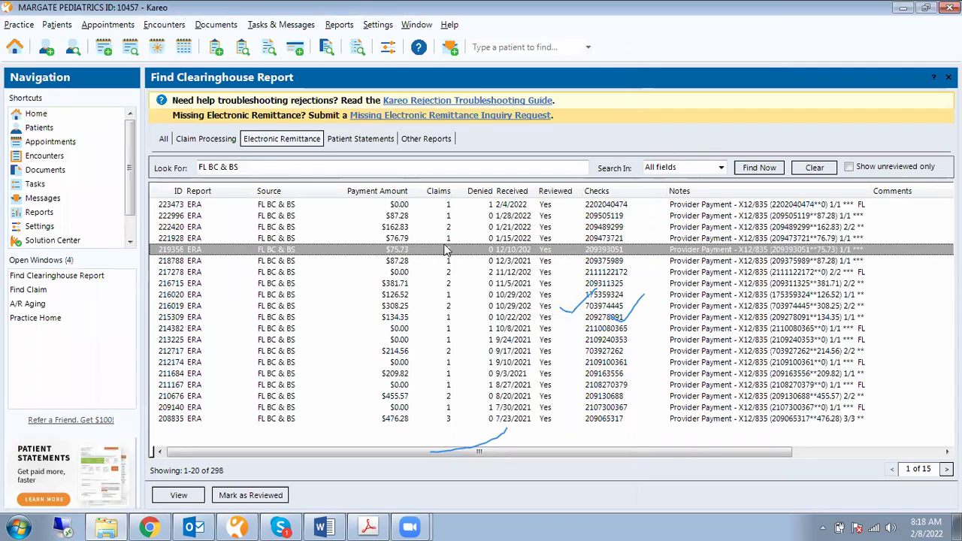
left_click(302, 268)
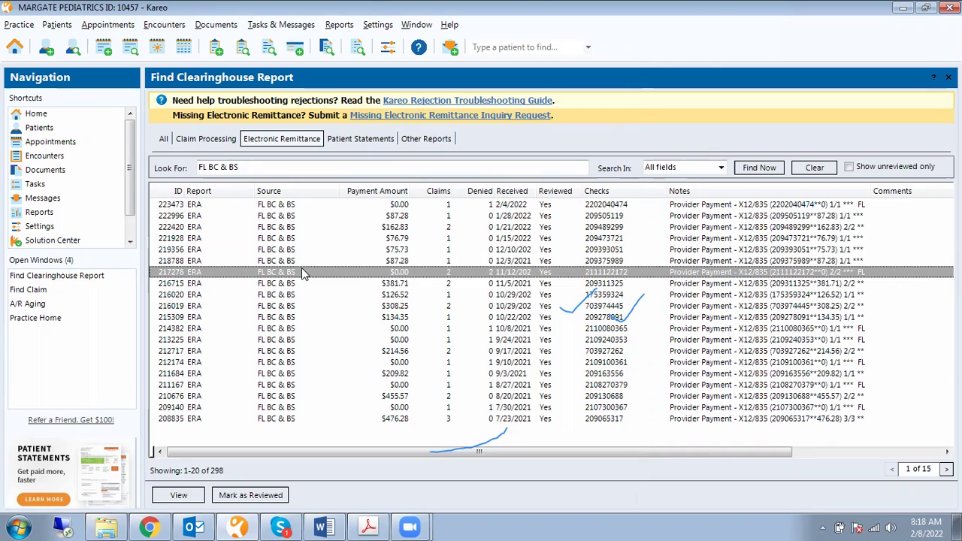
left_click(368, 526)
left_click(368, 526)
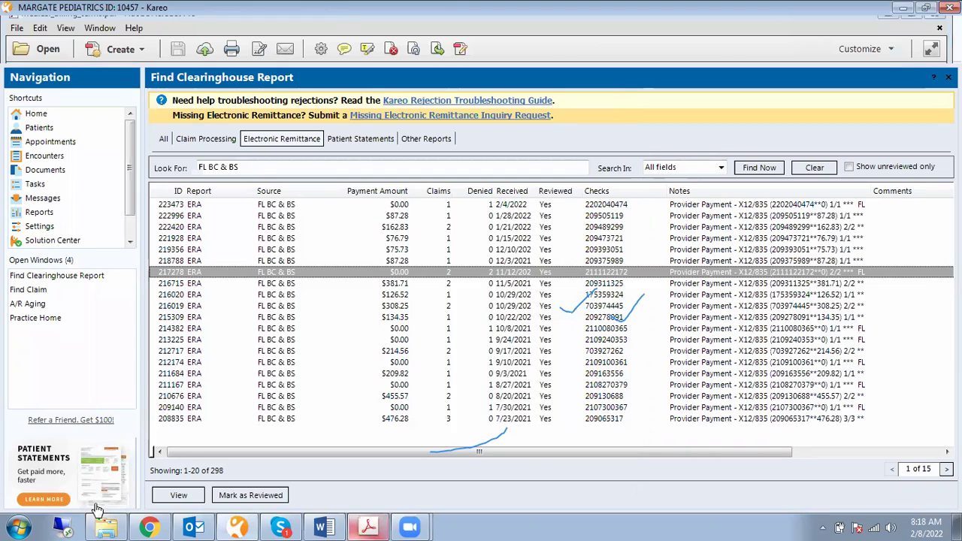
left_click(106, 525)
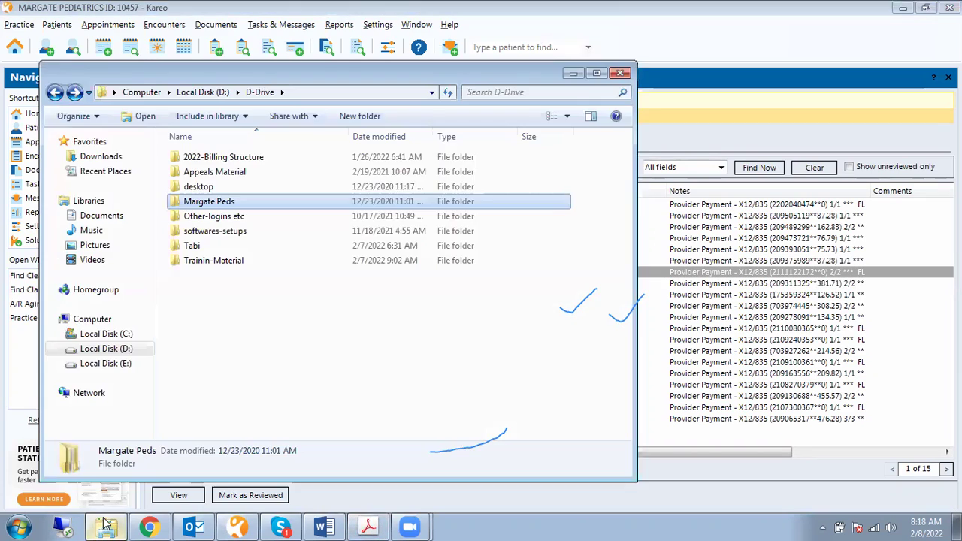
double_click(212, 203)
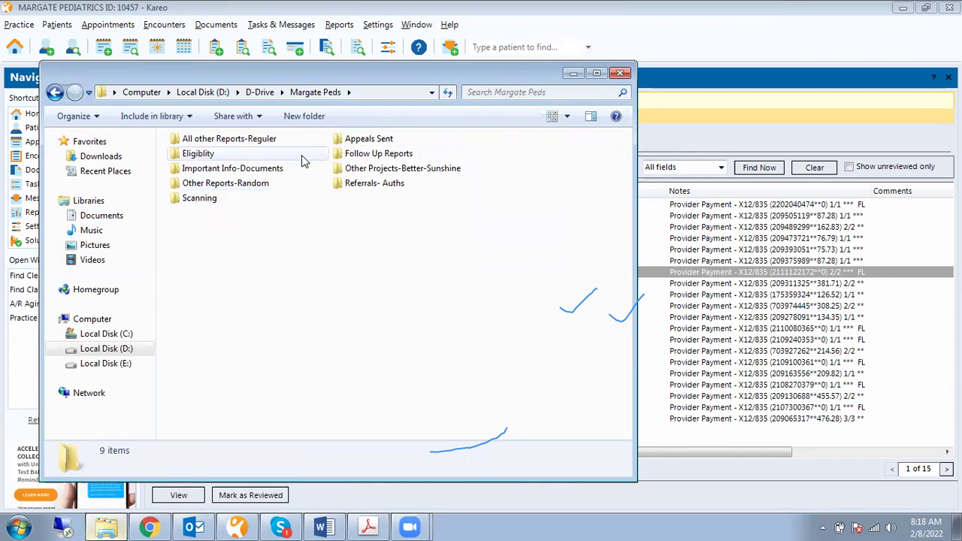
left_click(574, 74)
left_click(419, 228)
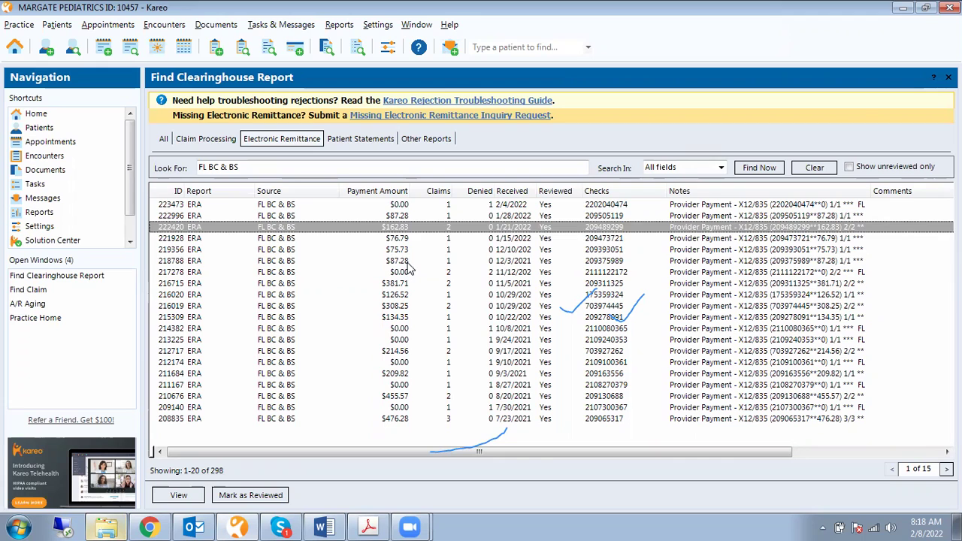
left_click(404, 261)
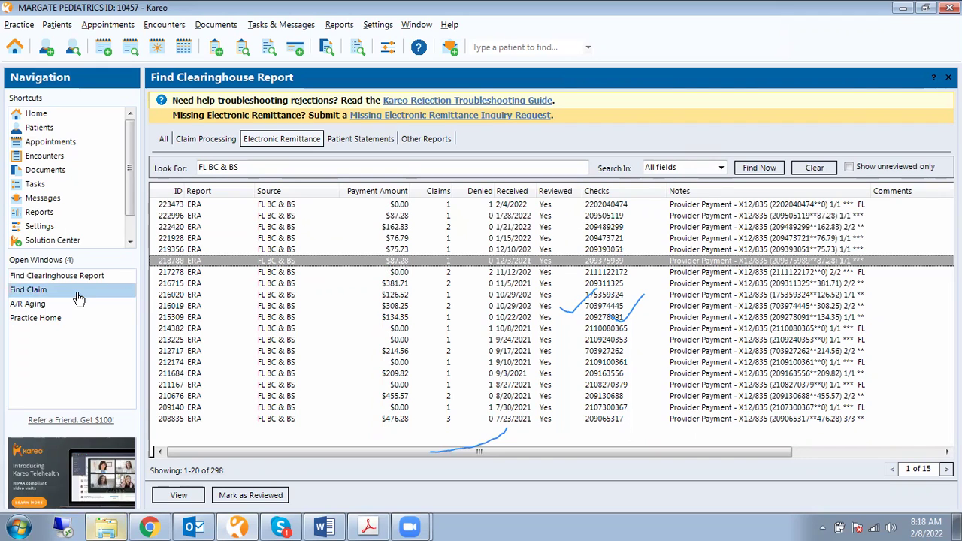
left_click(465, 273)
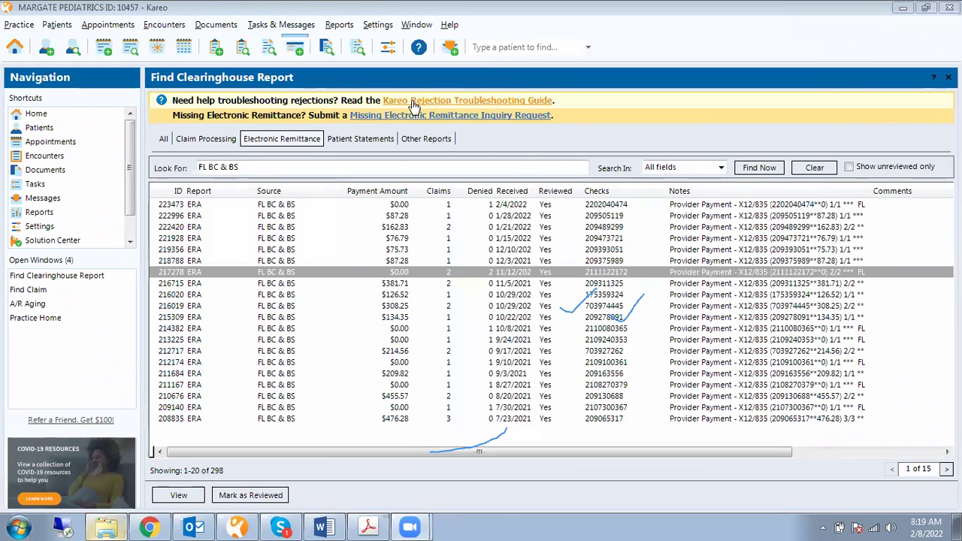
Open the Billing traing-Meeting workbook from D-Drive's Trainin-Material folder in Excel and look through its list of training topics.
left_click(109, 526)
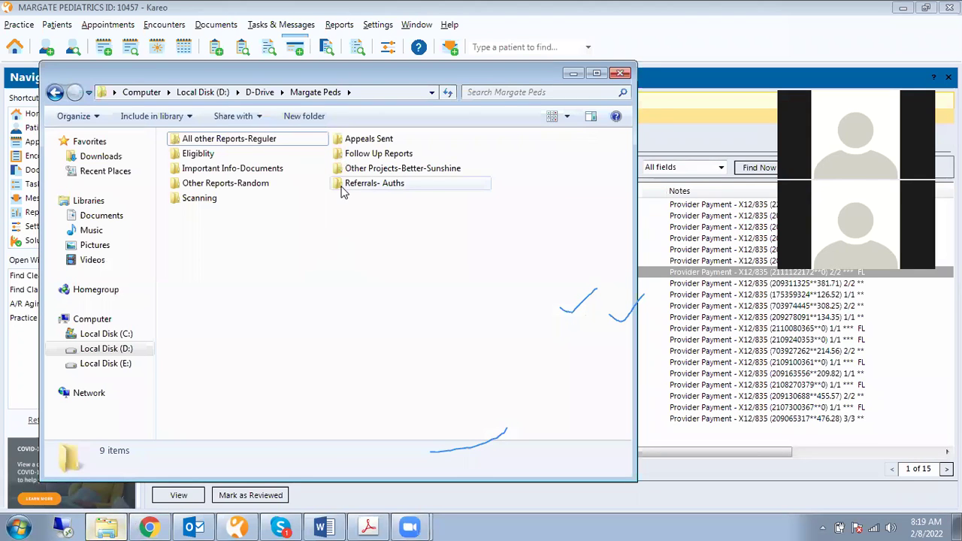
key("alt+Left")
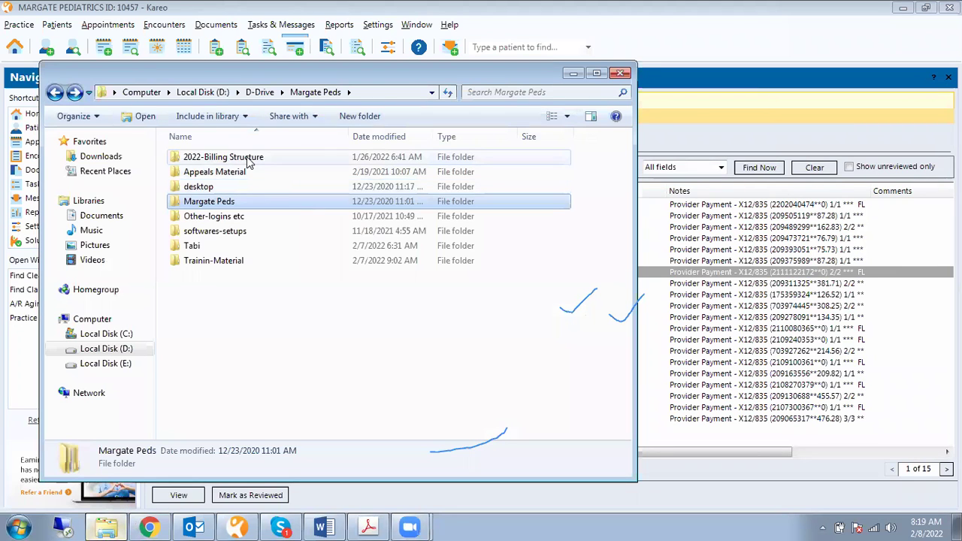
left_click(210, 264)
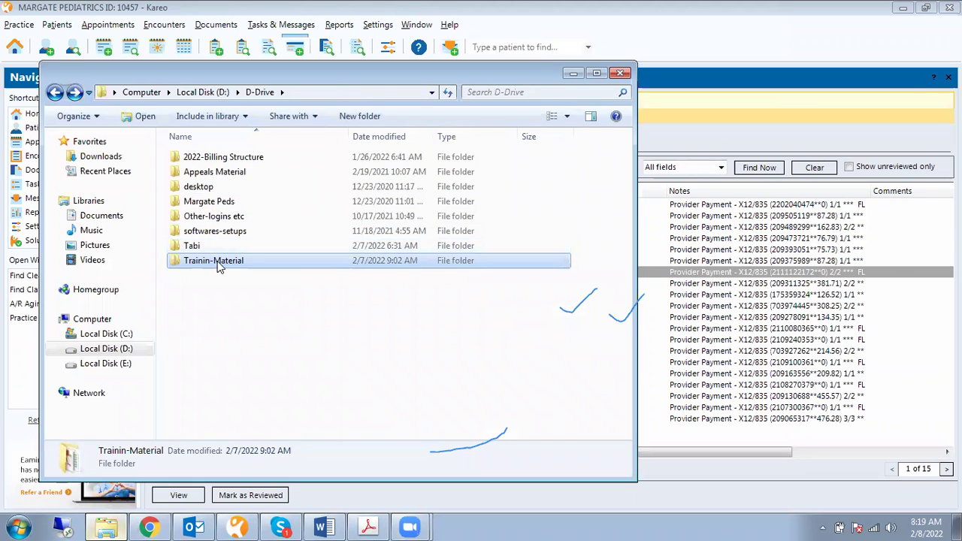
double_click(221, 260)
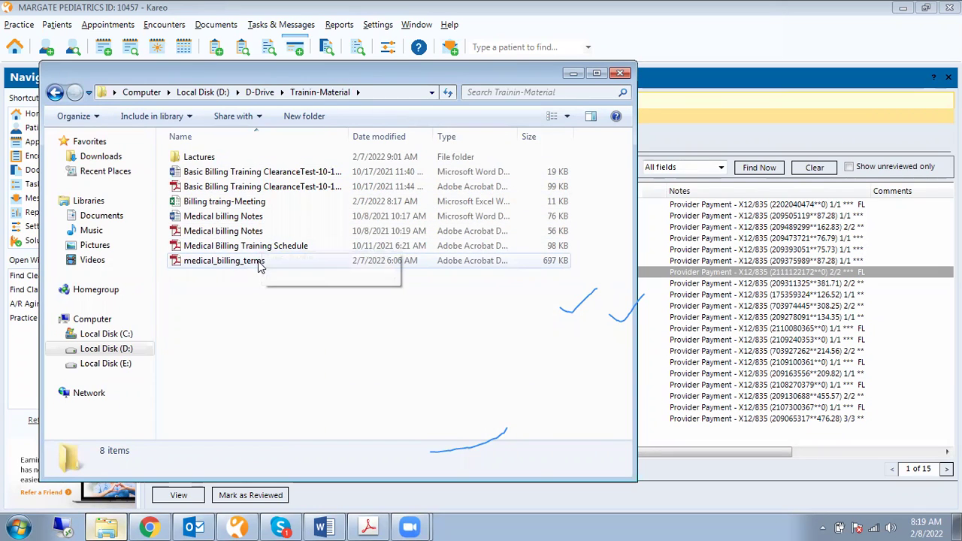
double_click(255, 205)
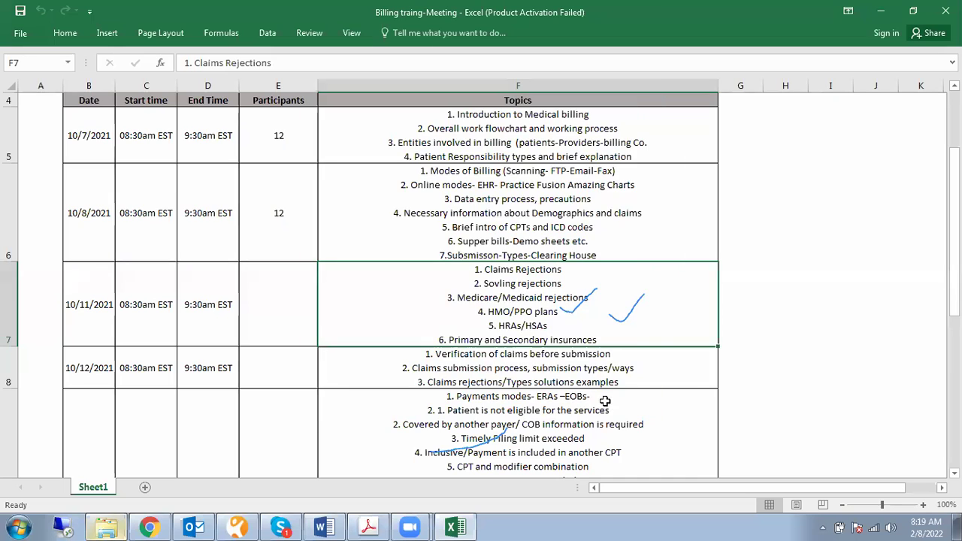
scroll(511, 319, "down", 2)
scroll(511, 319, "down", 1)
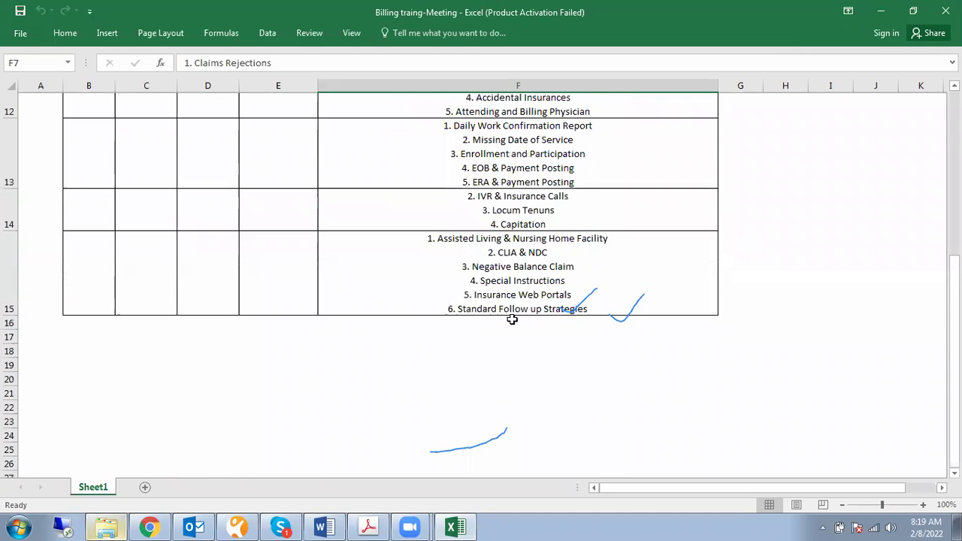
Look through the training topics and select the 10/13/2021 cell covering payment modes, ERAs and EOBs.
scroll(511, 319, "up", 3)
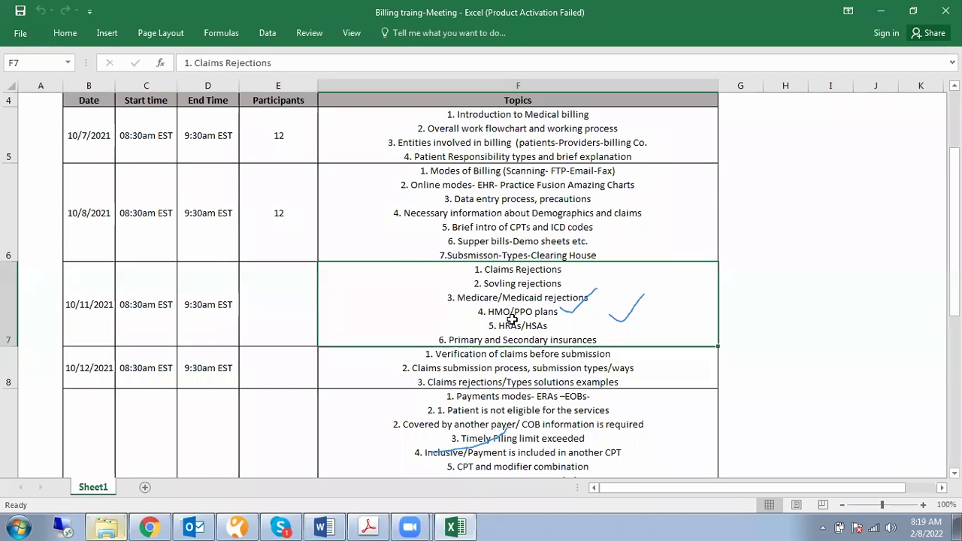
scroll(512, 319, "down", 1)
left_click(501, 279)
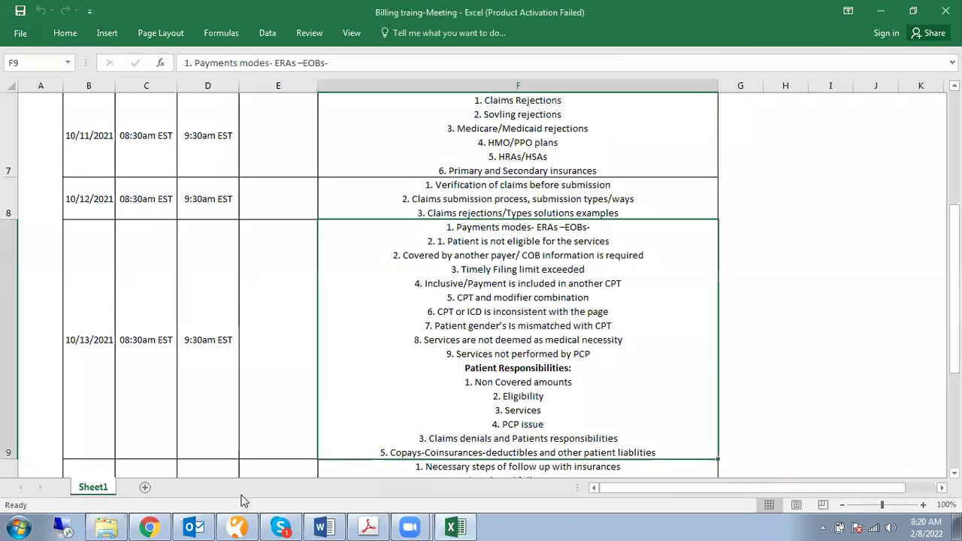
Switch to Kareo and open the $0.00 FL BC & BS electronic remittance received 2/4/2022.
mouse_move(248, 525)
left_click(305, 485)
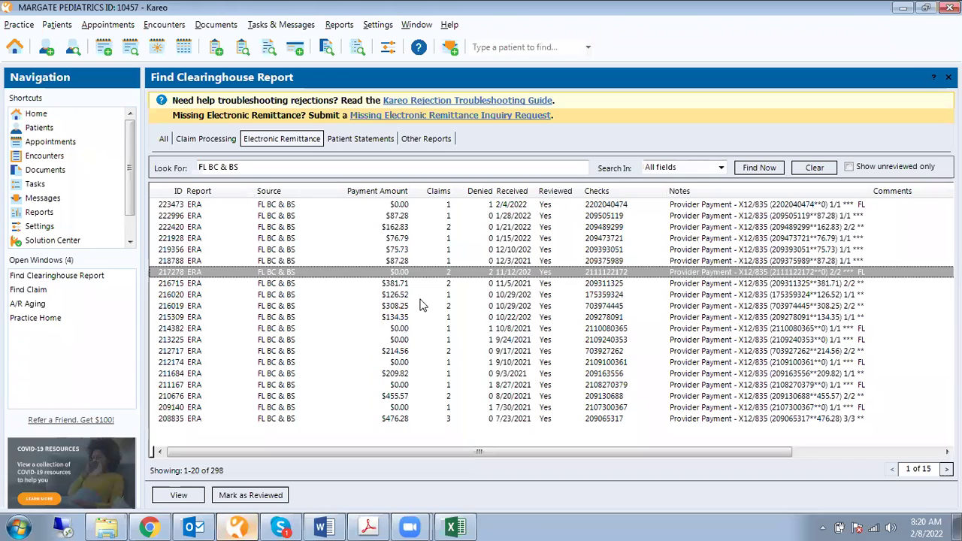
left_click(427, 250)
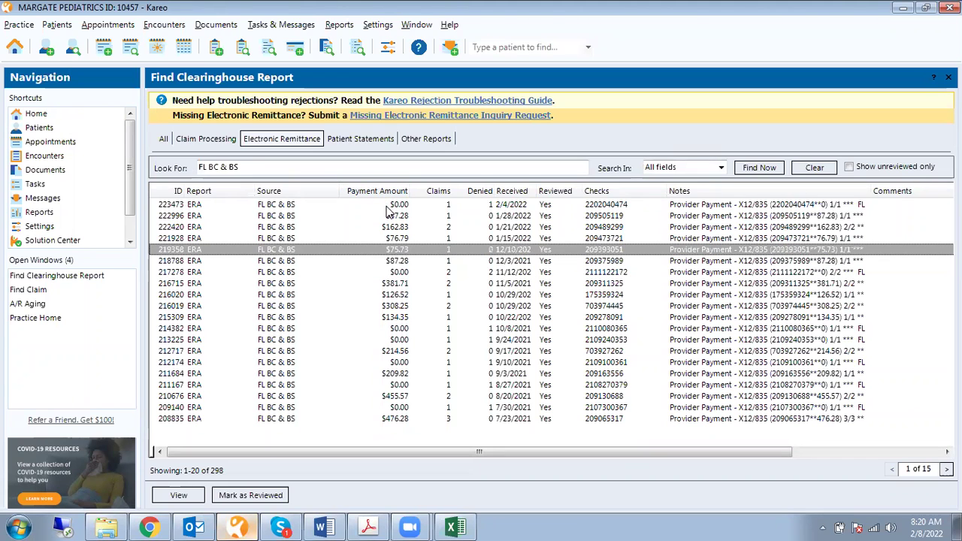
double_click(386, 205)
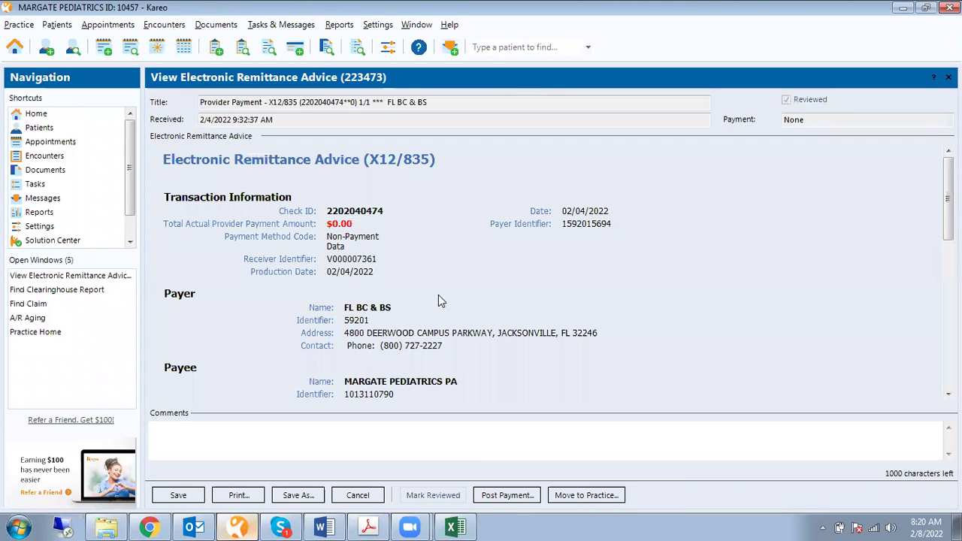
Review the remittance's payer, payee and claim details, highlighting Total Claim Charge, Claim Payment Amount and Patient Responsibility.
scroll(438, 295, "down", 3)
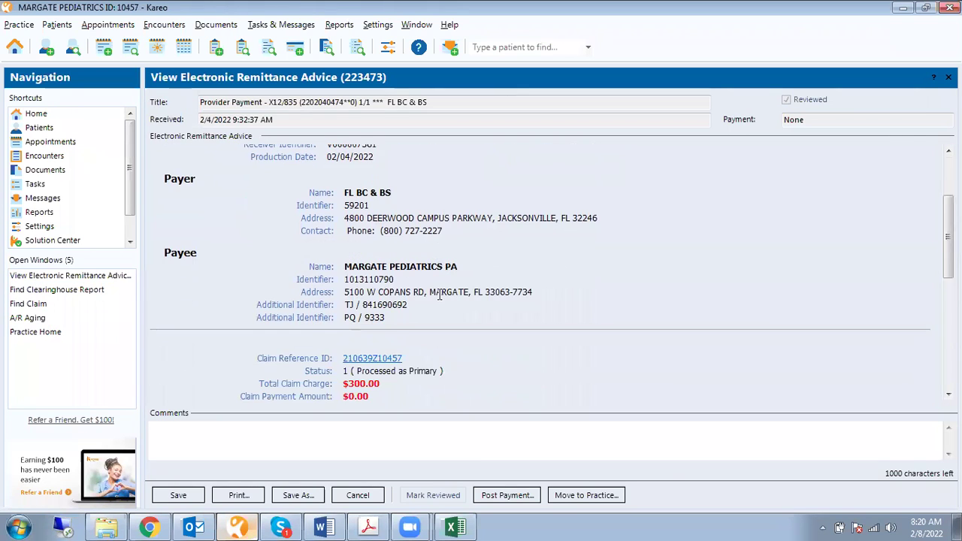
scroll(439, 293, "down", 1)
scroll(439, 293, "up", 5)
scroll(440, 293, "down", 4)
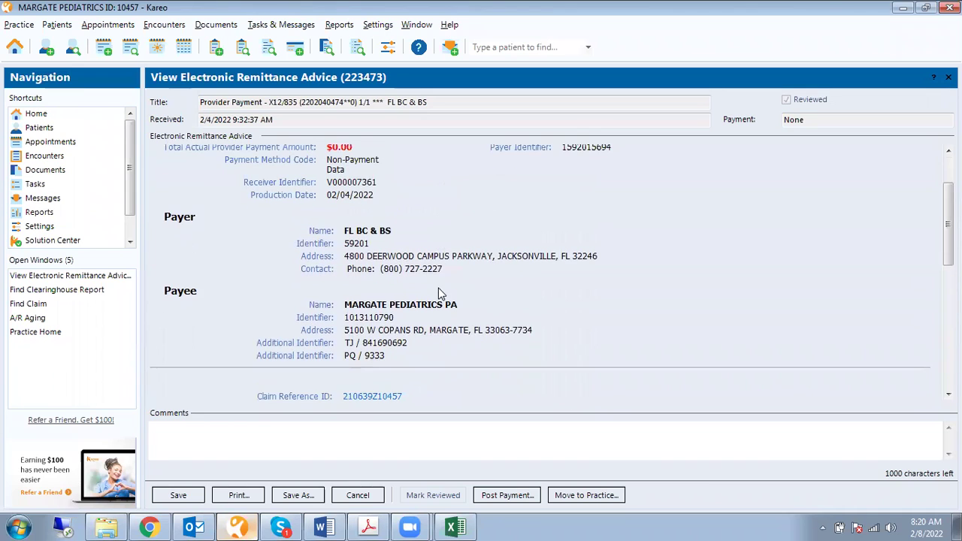
scroll(458, 291, "down", 4)
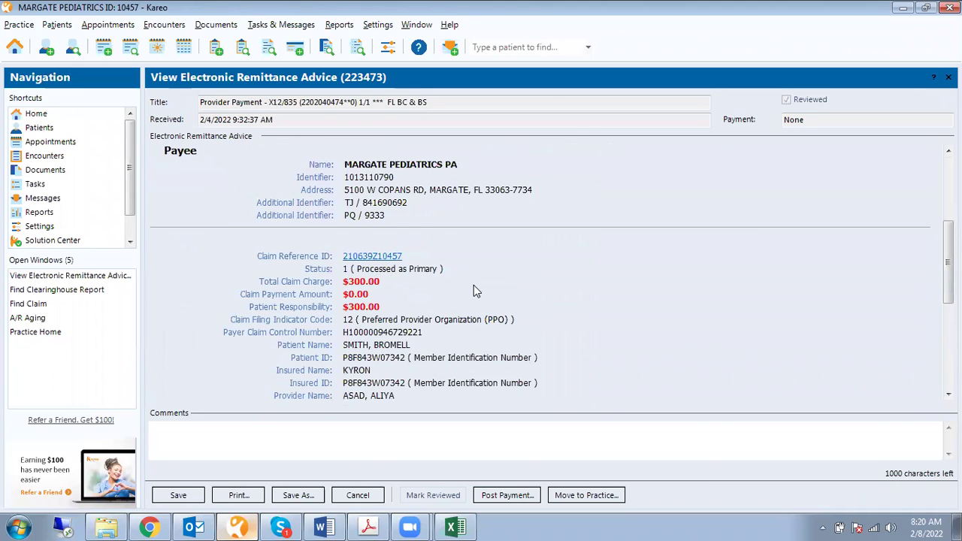
scroll(460, 277, "down", 3)
scroll(338, 217, "up", 1)
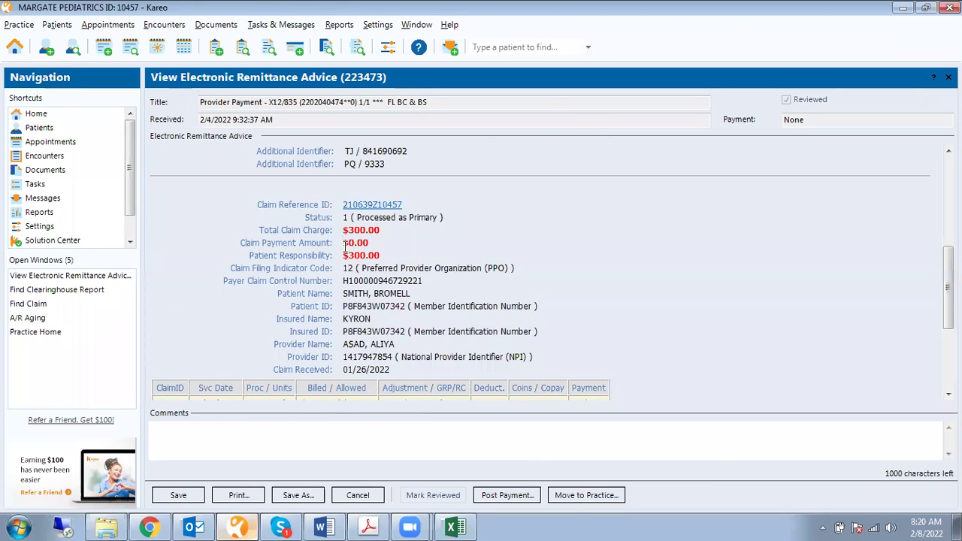
left_click_drag(342, 231, 384, 235)
left_click(387, 246)
double_click(351, 242)
left_click(341, 257)
left_click_drag(341, 257, 396, 260)
left_click(396, 260)
Examine the claim's service line, highlighting procedure code 99381, the billed, allowed and adjustment amounts, and the payment.
scroll(394, 260, "down", 3)
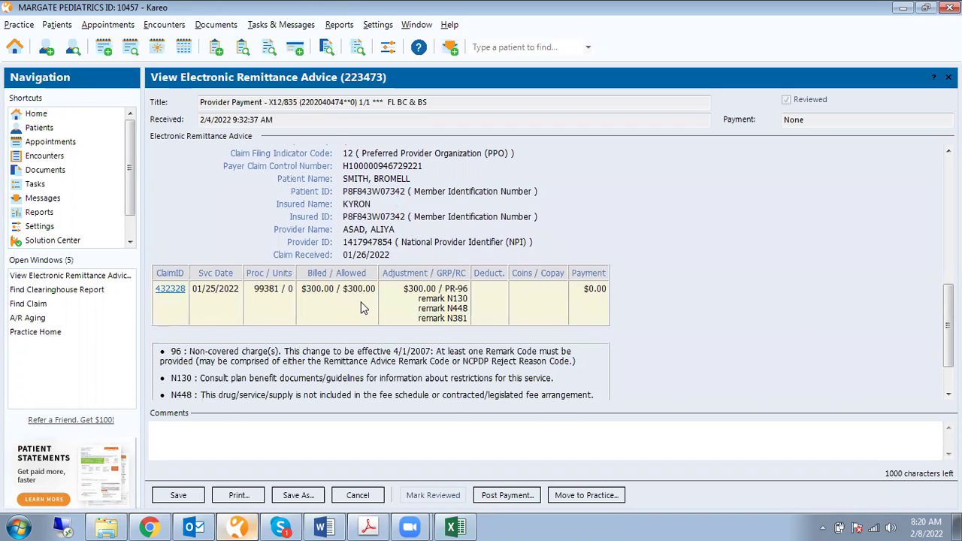
scroll(358, 312, "up", 1)
scroll(294, 299, "down", 1)
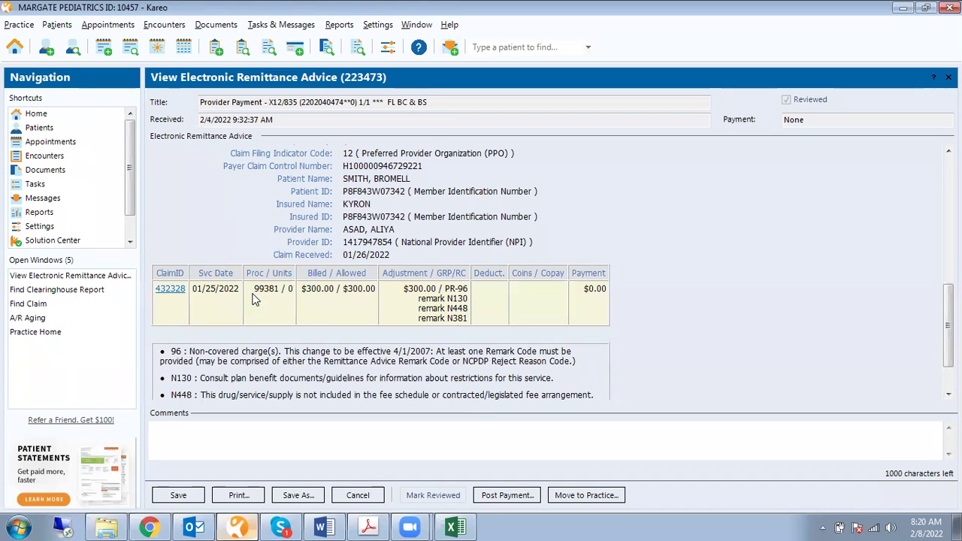
left_click_drag(254, 289, 277, 291)
left_click_drag(305, 288, 467, 287)
left_click(525, 293)
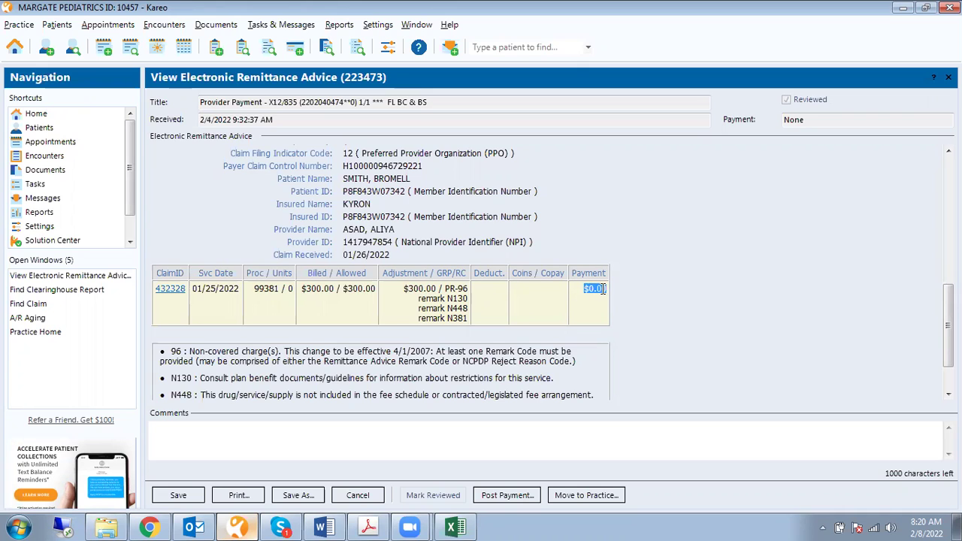
left_click(492, 292)
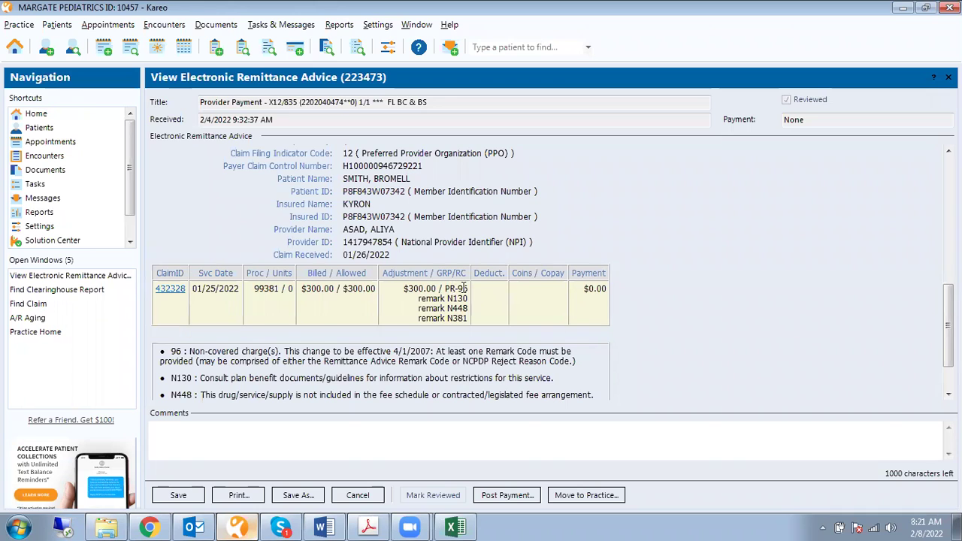
Compare the service line's PR-96 adjustment with its deductible, co-insurance/co-pay and payment columns, including the first remark code.
scroll(456, 290, "down", 1)
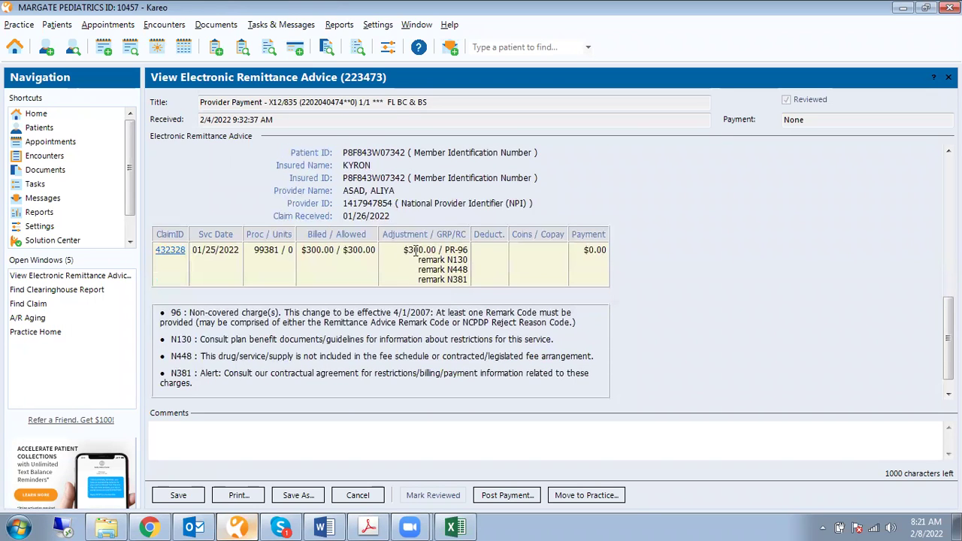
left_click_drag(402, 252, 442, 252)
left_click(515, 254)
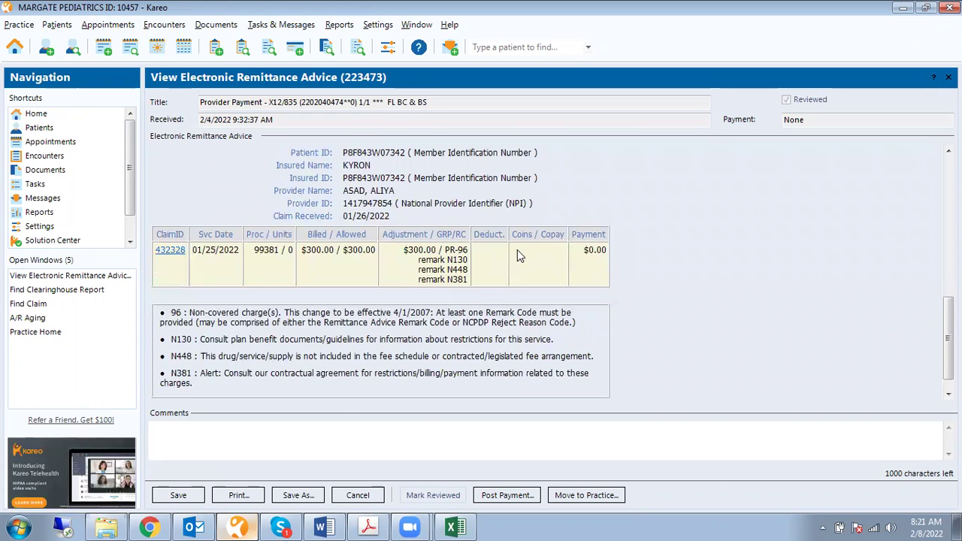
left_click_drag(582, 254, 609, 251)
left_click_drag(485, 251, 525, 257)
left_click(528, 250)
left_click_drag(415, 252, 467, 252)
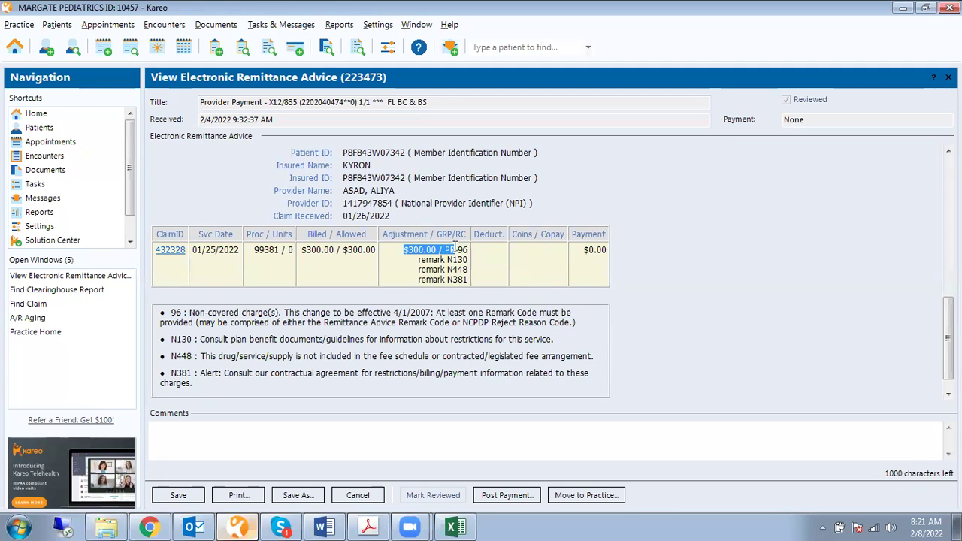
left_click_drag(403, 251, 450, 269)
left_click(450, 259)
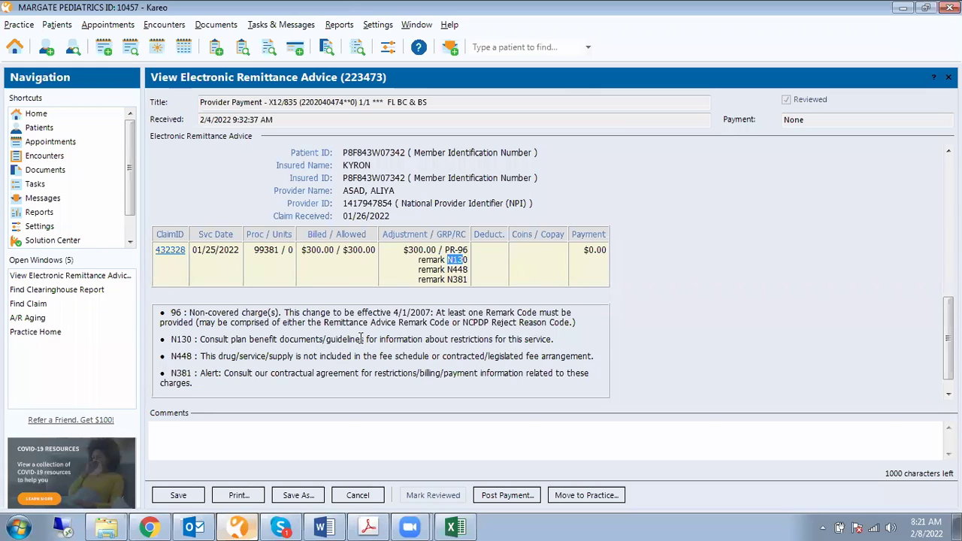
Match the adjustment's remark codes with their explanations below, highlighting the N130 and N448 descriptions.
triple_click(471, 250)
left_click(462, 261)
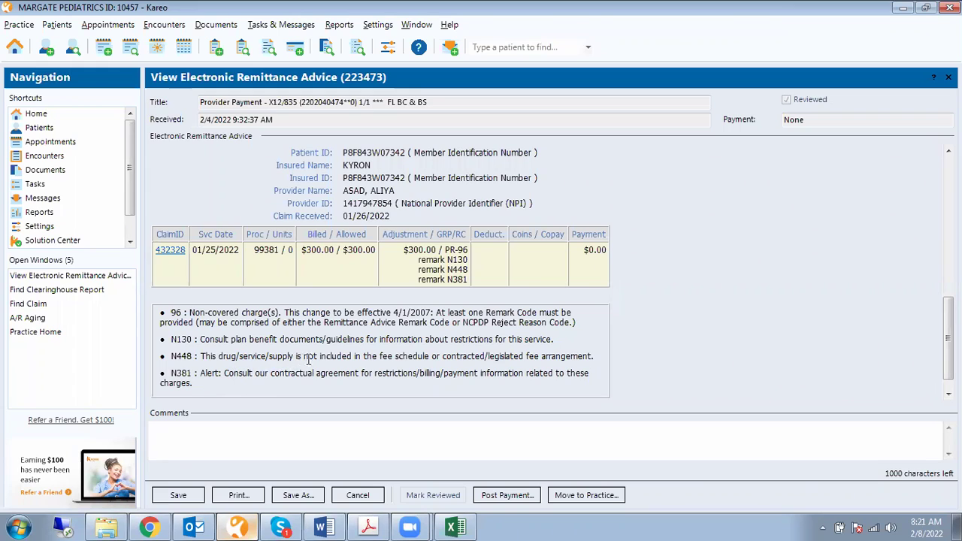
left_click_drag(439, 357, 181, 343)
left_click(595, 356)
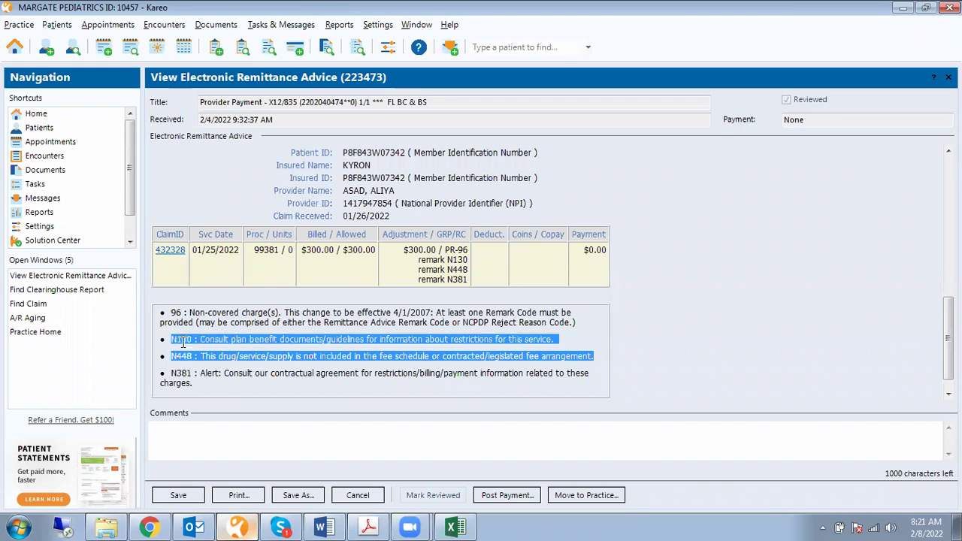
left_click(206, 340)
left_click_drag(448, 259, 409, 252)
left_click(406, 265)
left_click(463, 279)
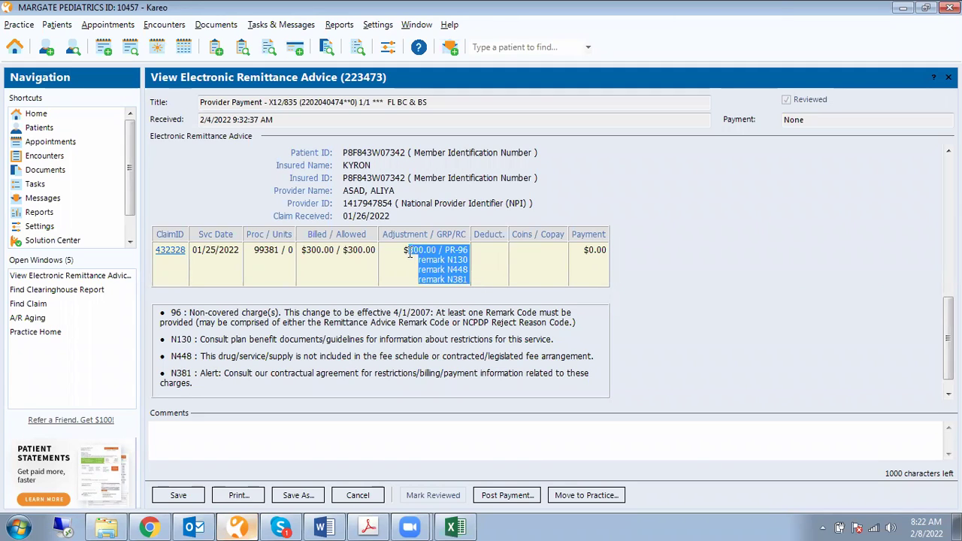
left_click(384, 293)
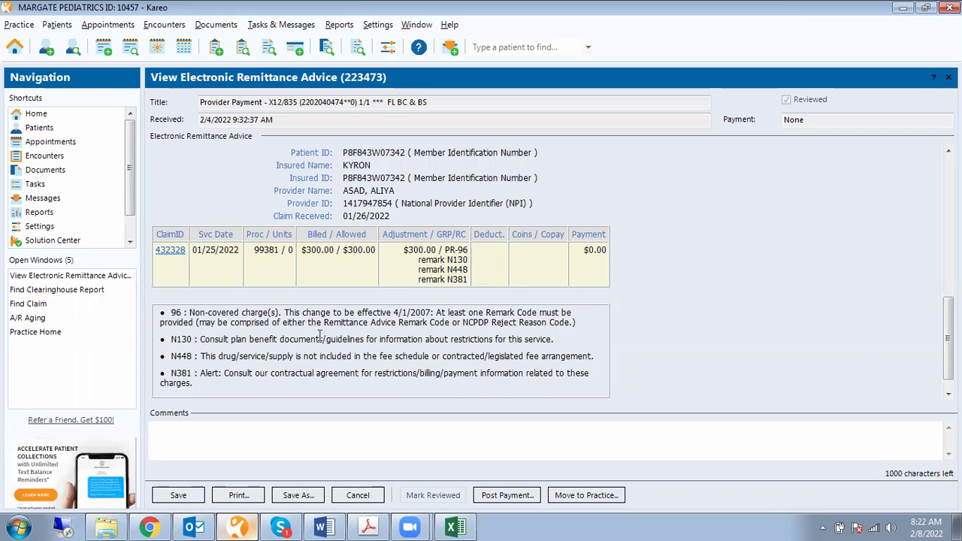
Highlight the explanation of reason code 96 for non-covered charges below the service line.
scroll(319, 335, "up", 3)
scroll(319, 324, "down", 3)
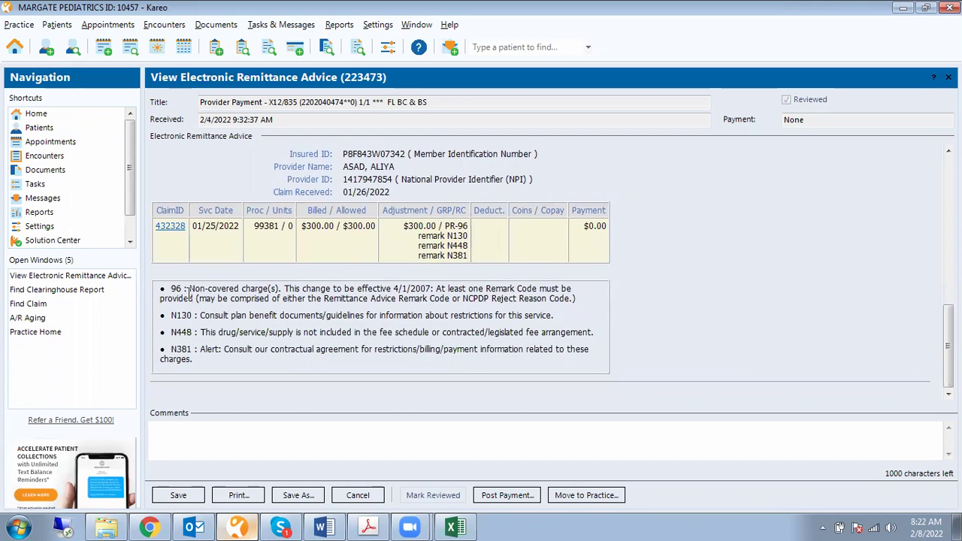
left_click_drag(190, 289, 584, 308)
left_click(584, 306)
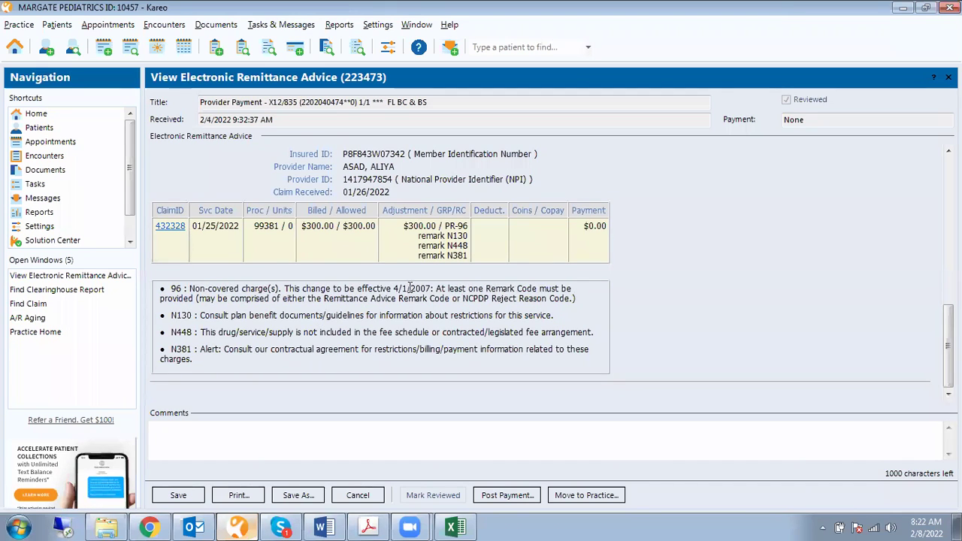
Go back over the service line, highlighting it from the procedure code through the adjustment and its remark codes.
triple_click(171, 269)
left_click(199, 225)
left_click_drag(193, 225, 480, 229)
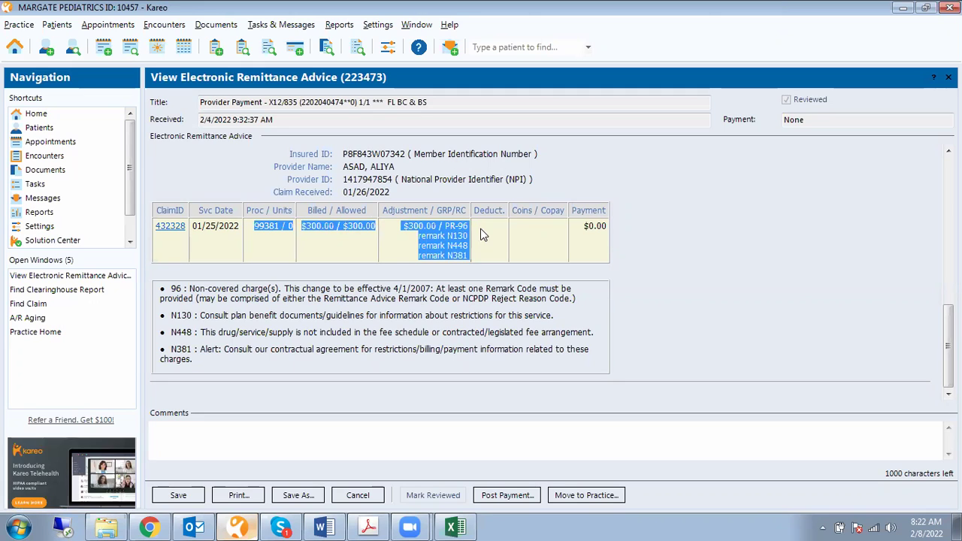
left_click(480, 228)
left_click_drag(254, 227, 476, 263)
left_click(477, 262)
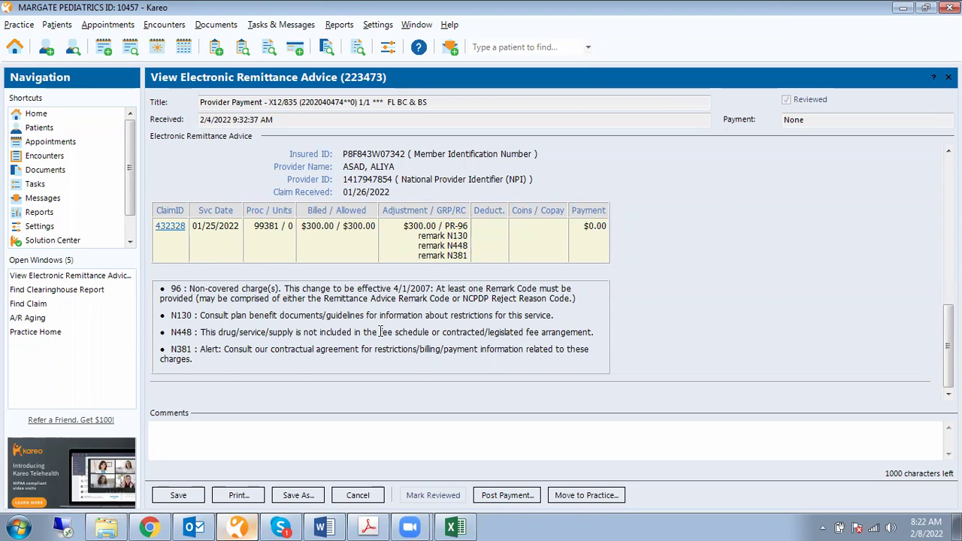
scroll(396, 281, "up", 1)
scroll(396, 258, "down", 1)
left_click_drag(254, 226, 469, 254)
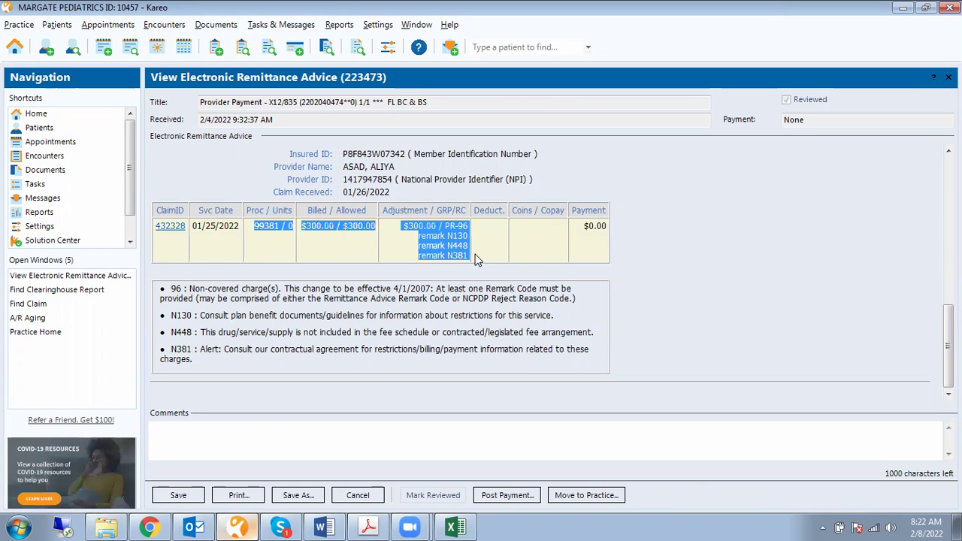
left_click(472, 254)
left_click_drag(472, 254, 468, 227)
left_click_drag(463, 260, 406, 226)
left_click(481, 261)
left_click(396, 227)
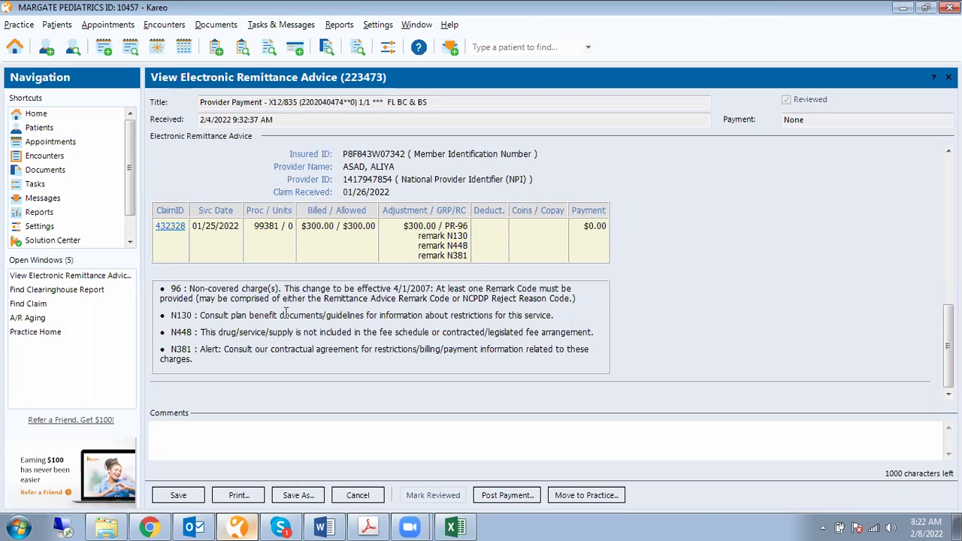
Highlight the drug/service/supply wording in the N448 explanation and close the remittance advice.
left_click_drag(202, 332, 300, 332)
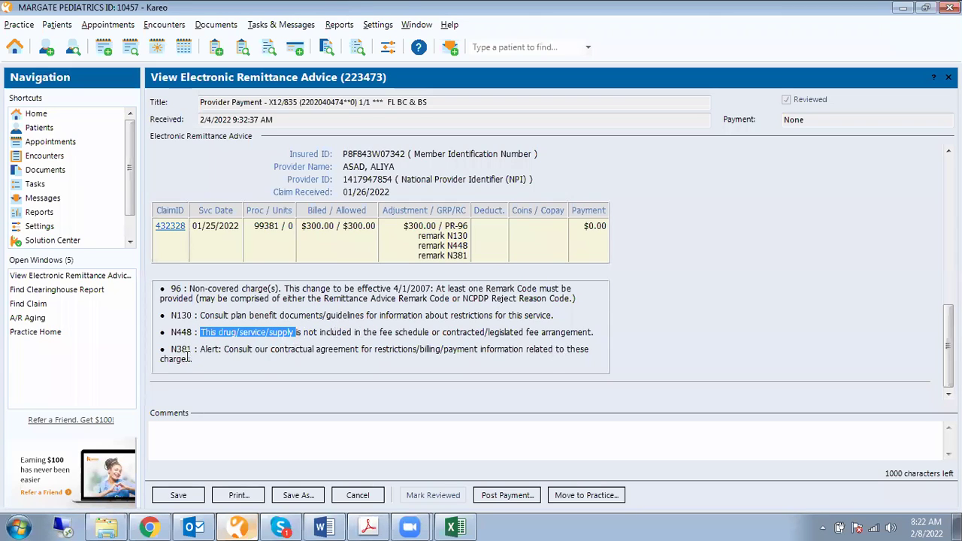
left_click(256, 317)
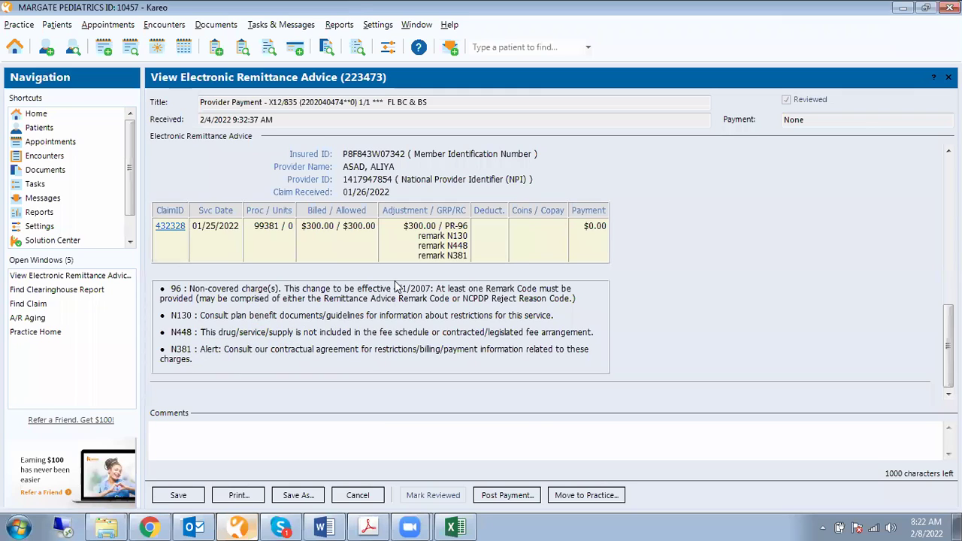
scroll(396, 287, "up", 2)
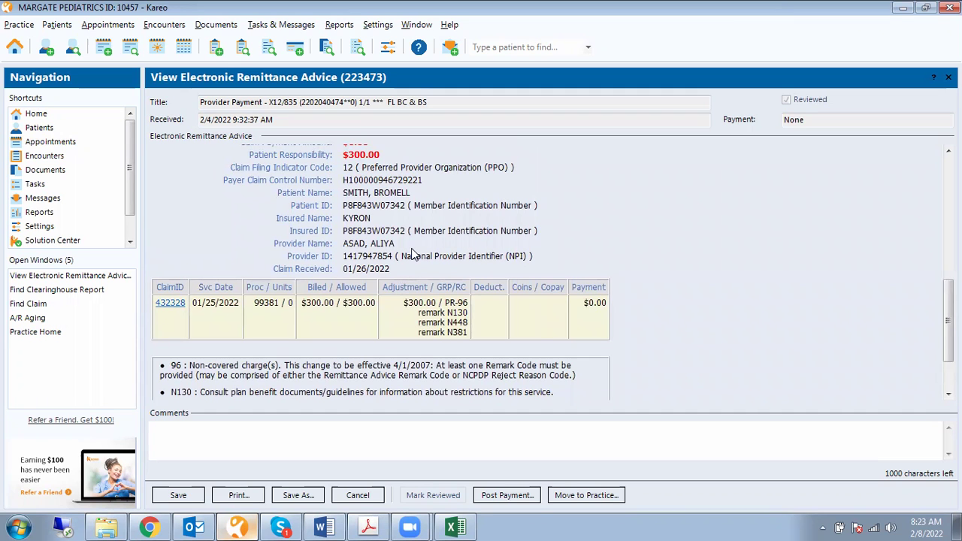
key("Escape")
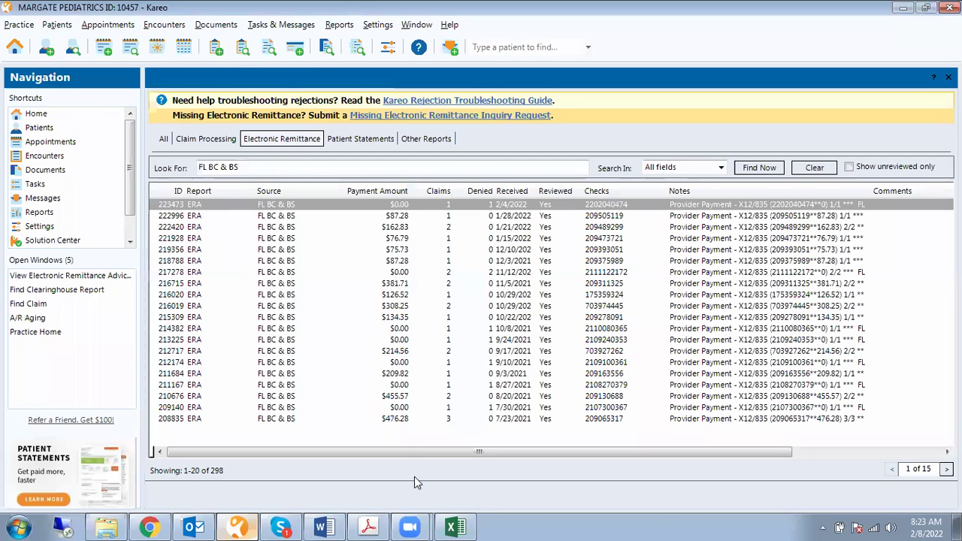
Check the topic schedule in the Billing traing-Meeting workbook in Excel and return to Kareo's FL BC & BS remittance list.
key("alt+Tab")
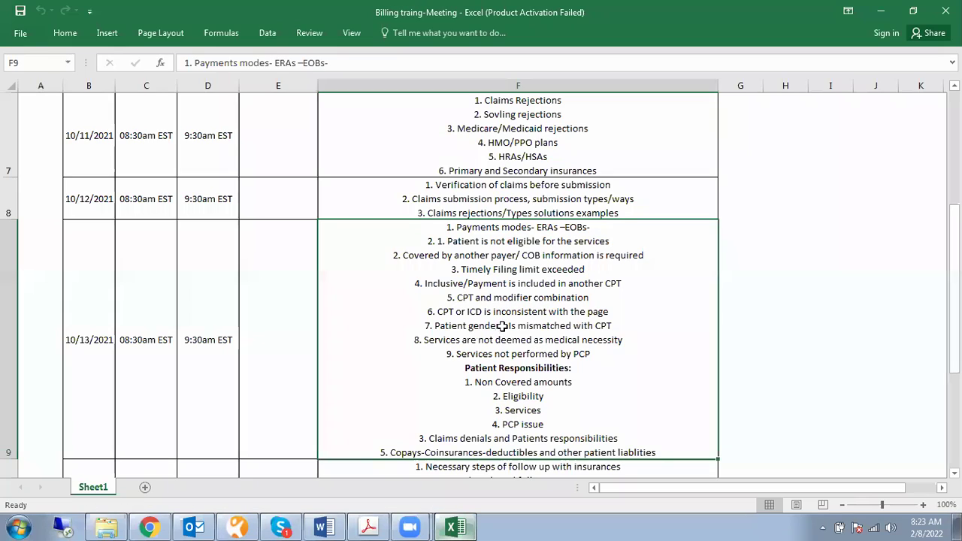
scroll(523, 299, "down", 1)
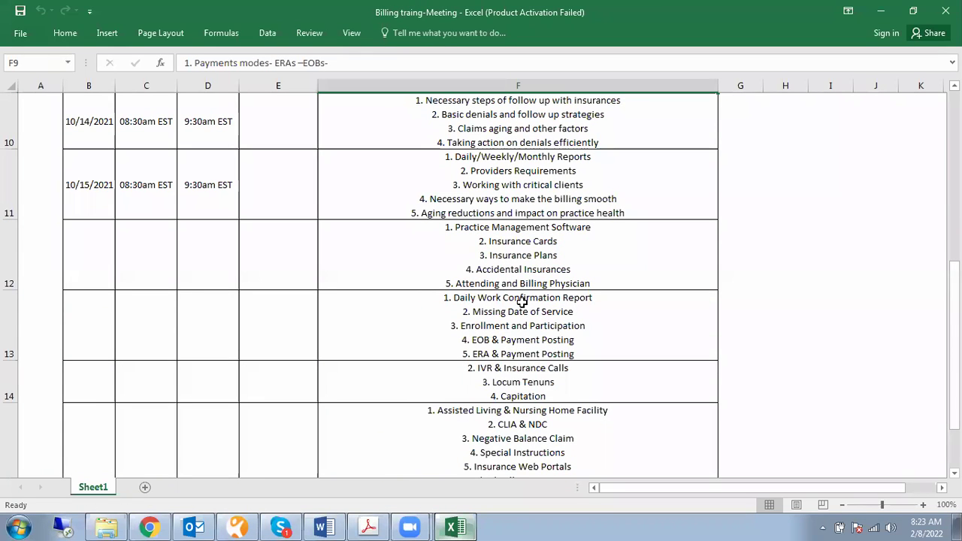
scroll(519, 305, "up", 1)
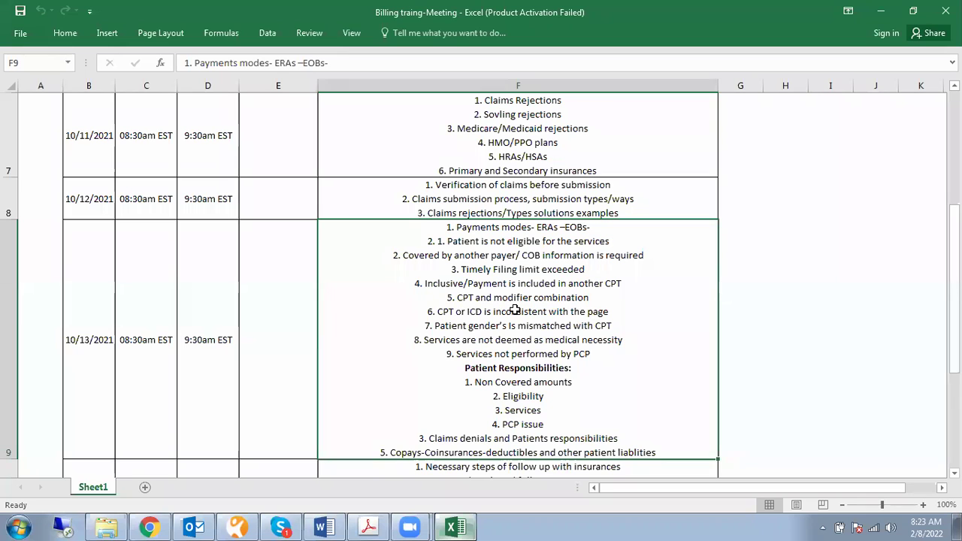
left_click(239, 526)
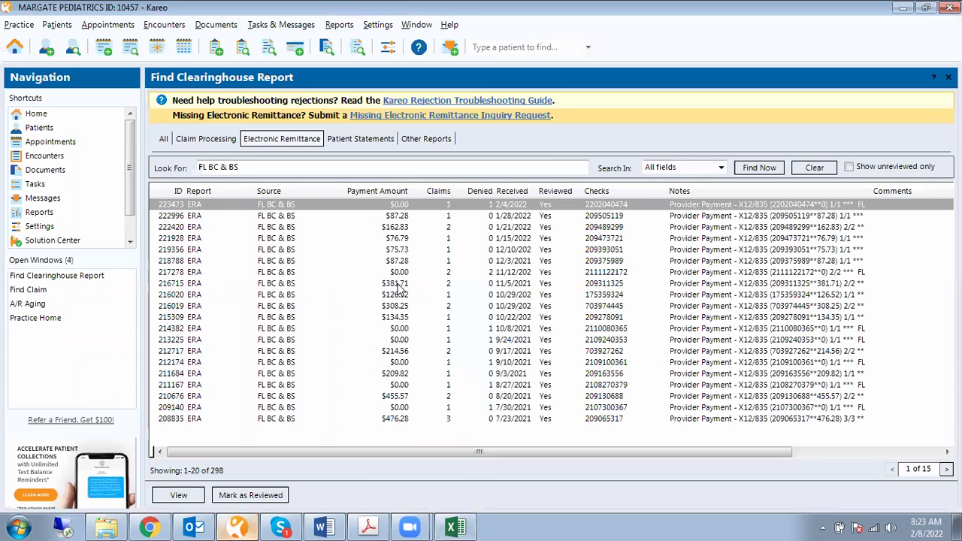
Open the FL BC & BS remittance received 11/12/2021 and examine the reversed claim's service lines and reason code explanations.
left_click(398, 286)
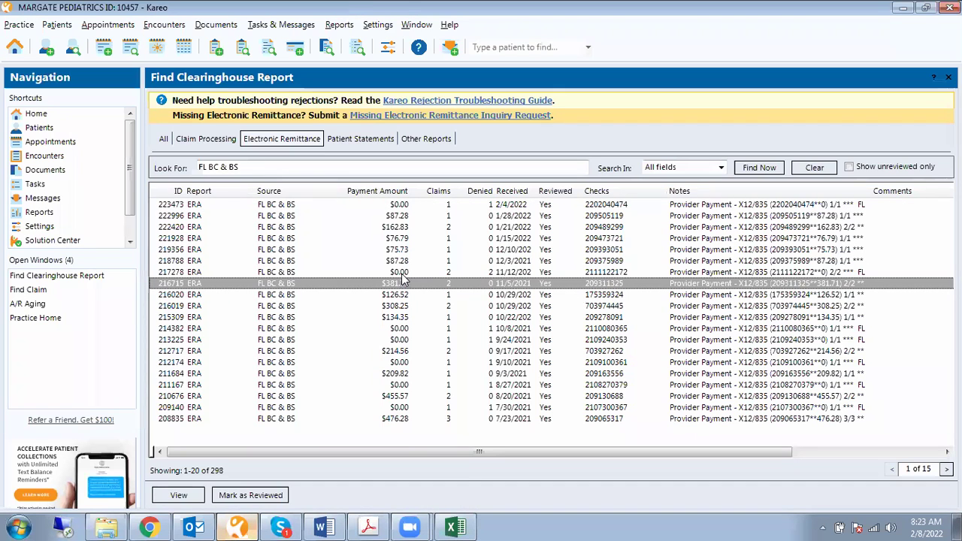
left_click(403, 275)
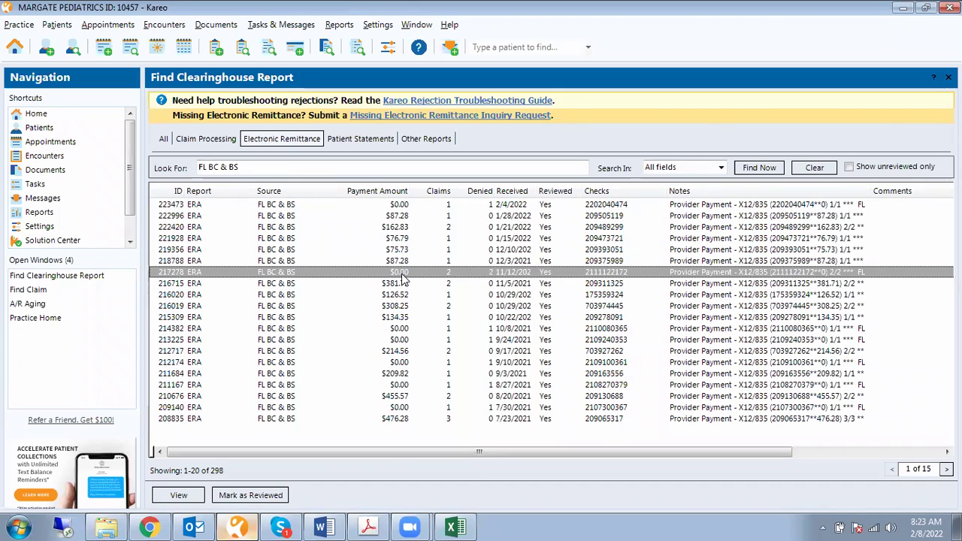
double_click(401, 274)
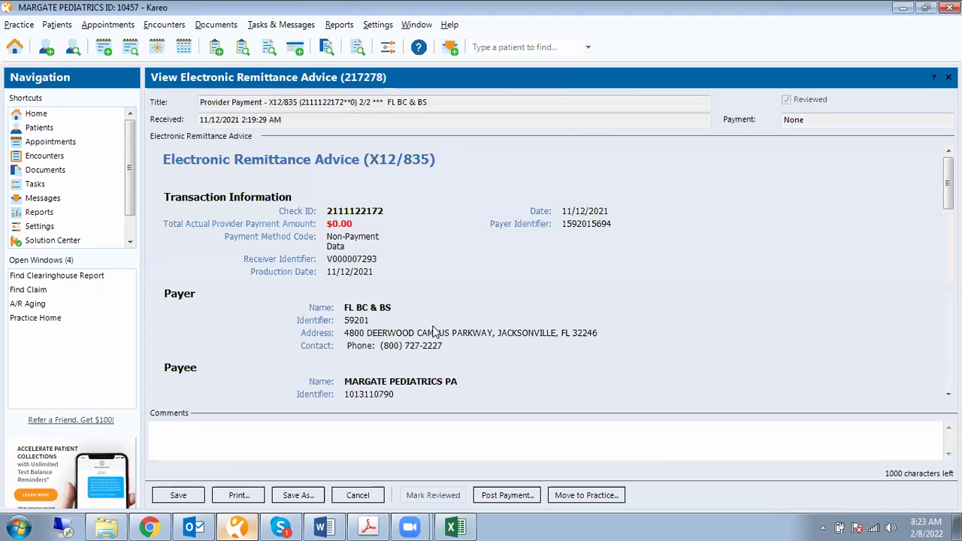
scroll(434, 332, "down", 10)
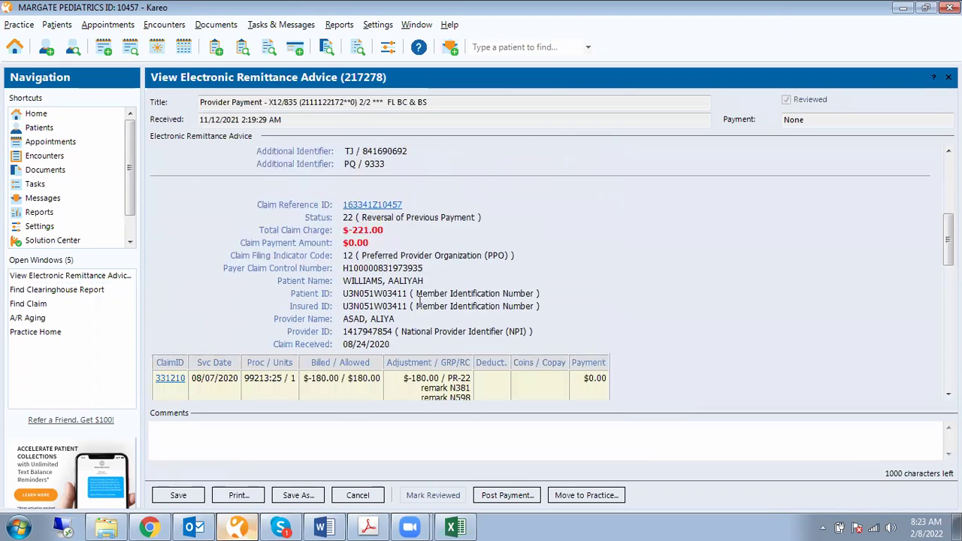
scroll(421, 304, "down", 8)
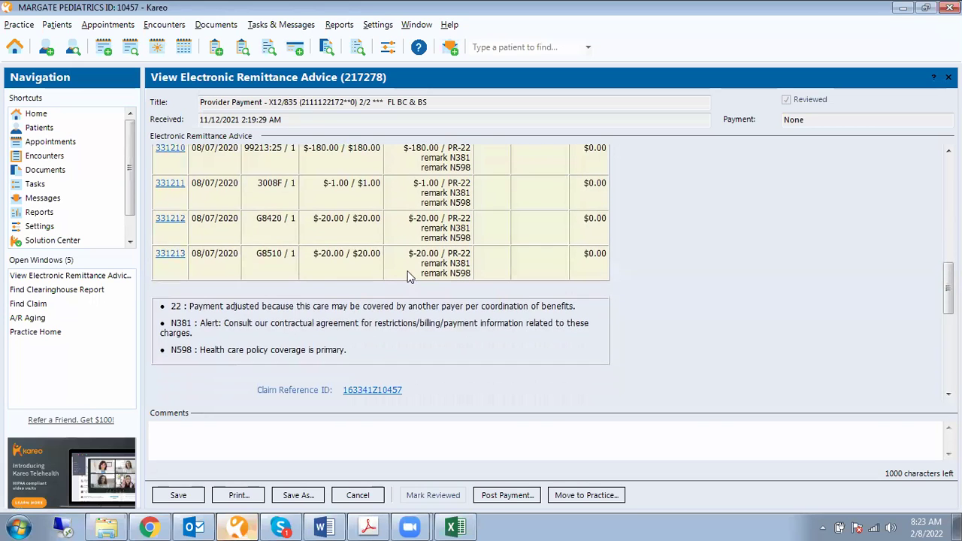
Examine the claim processed as primary, comparing its OA-18 adjustments and N381 remarks with the code explanations below the service lines.
scroll(407, 273, "down", 4)
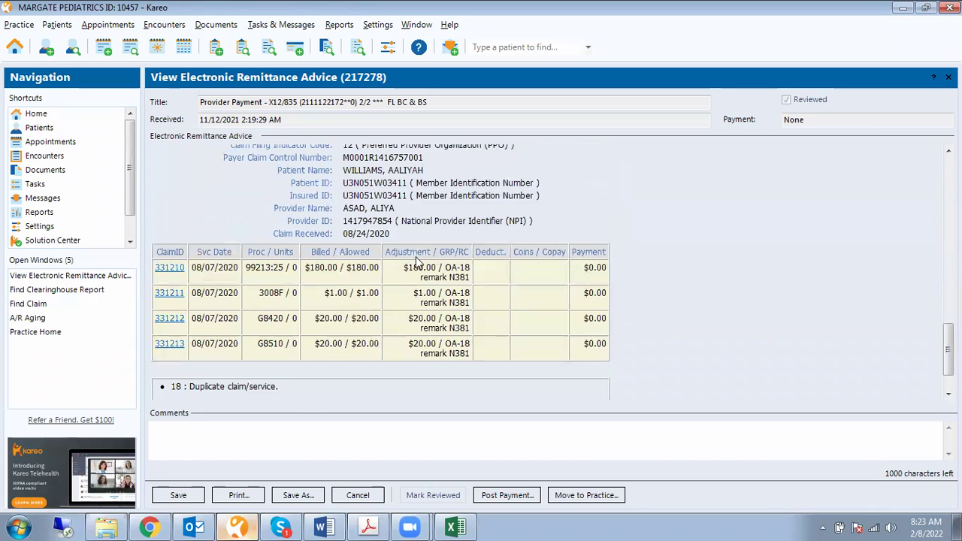
scroll(409, 289, "up", 2)
scroll(406, 293, "down", 3)
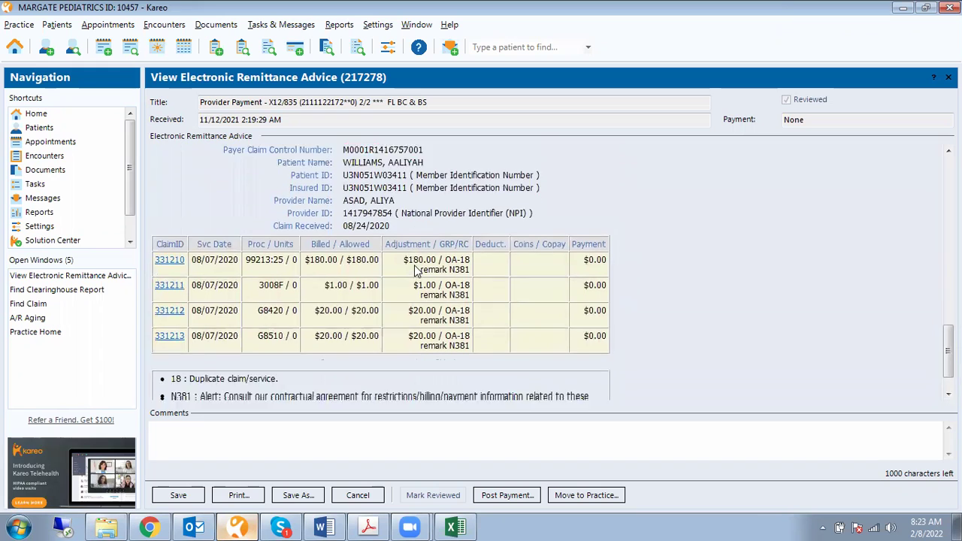
scroll(401, 297, "up", 1)
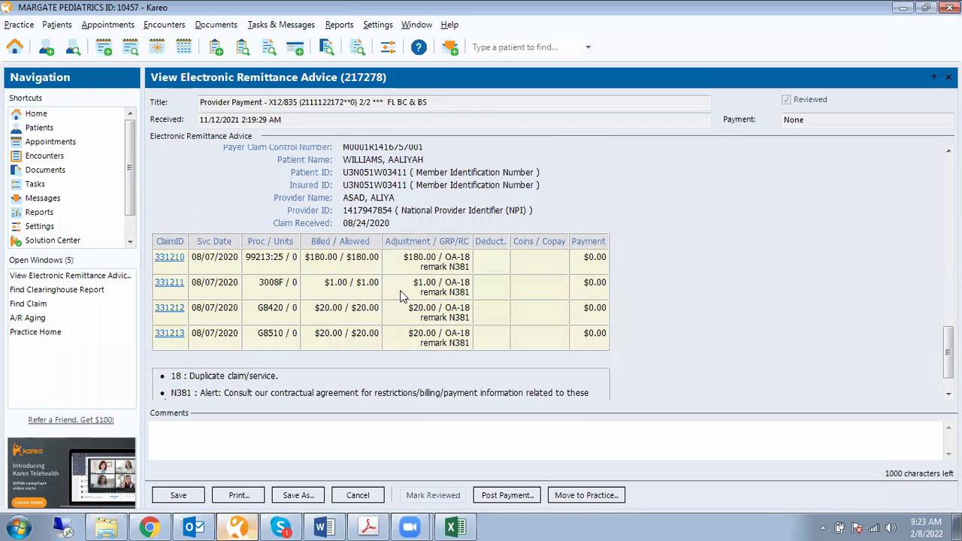
scroll(401, 297, "up", 1)
scroll(400, 297, "down", 2)
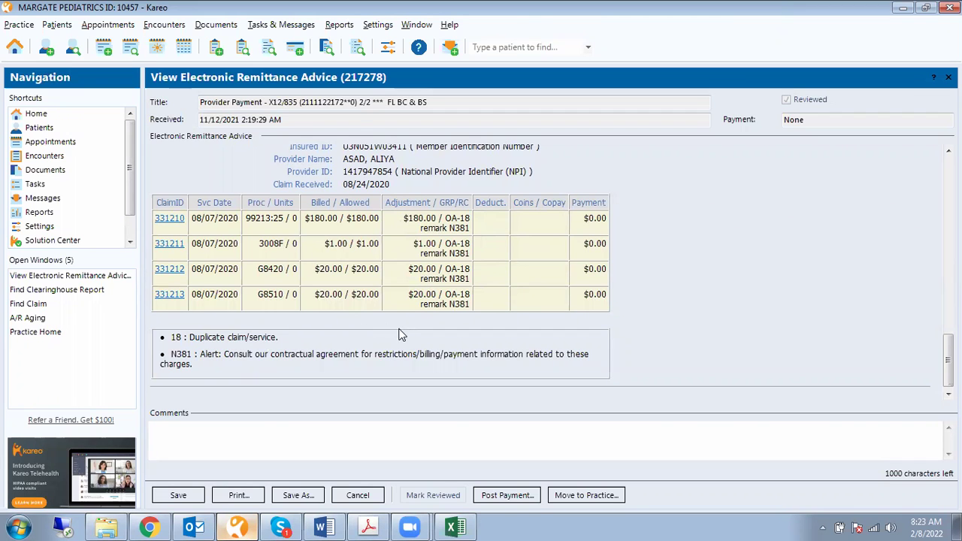
scroll(401, 334, "up", 3)
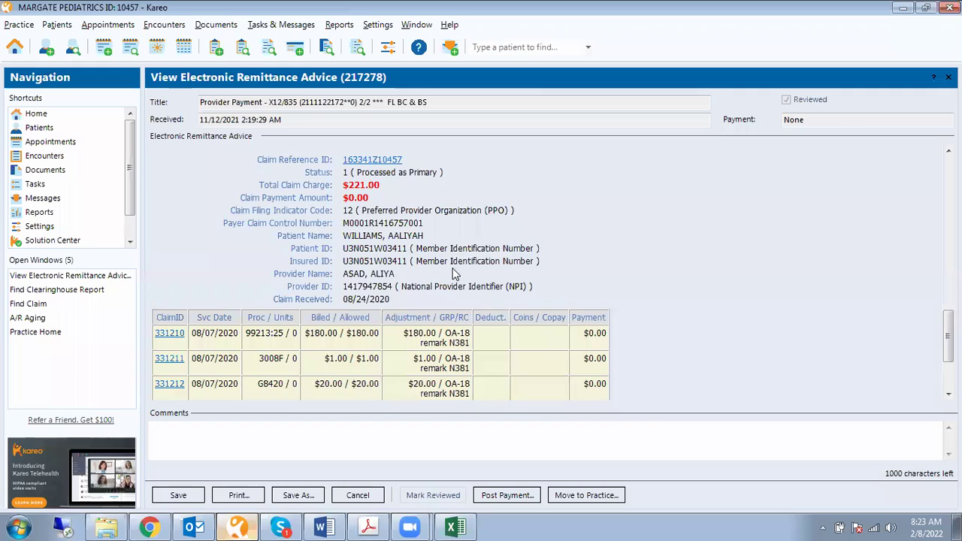
Go back over the reversed claim's PR-22 adjustments and code explanations, and switch to the topic schedule in Excel.
scroll(454, 274, "up", 3)
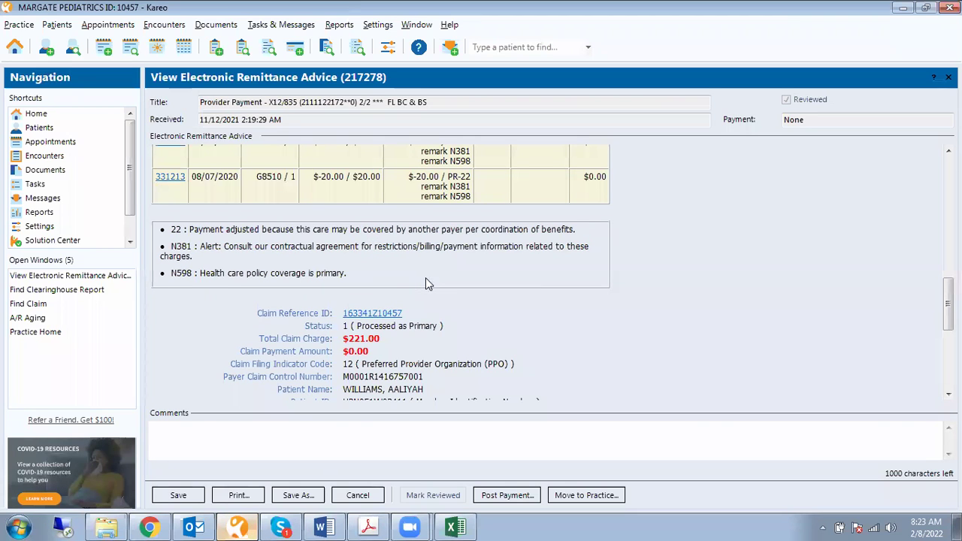
scroll(425, 284, "up", 3)
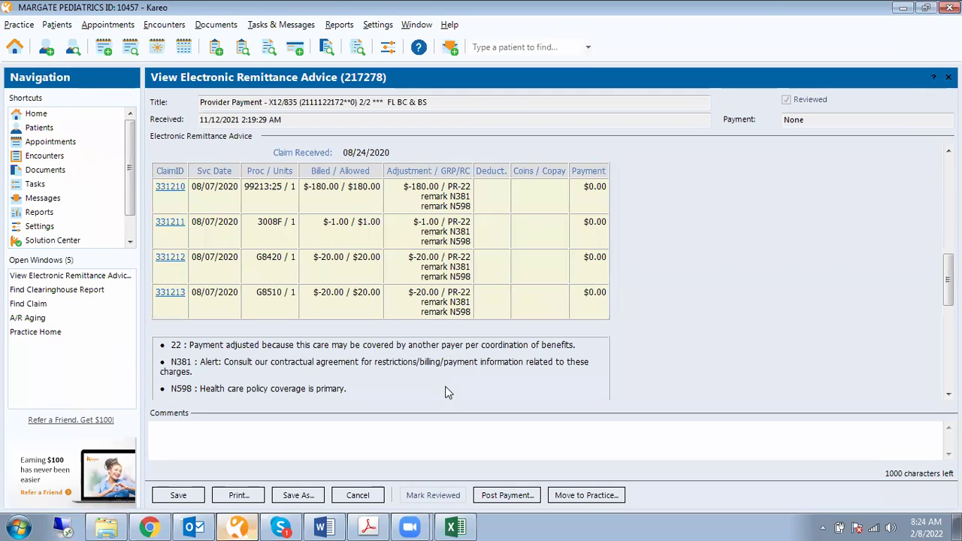
left_click(456, 526)
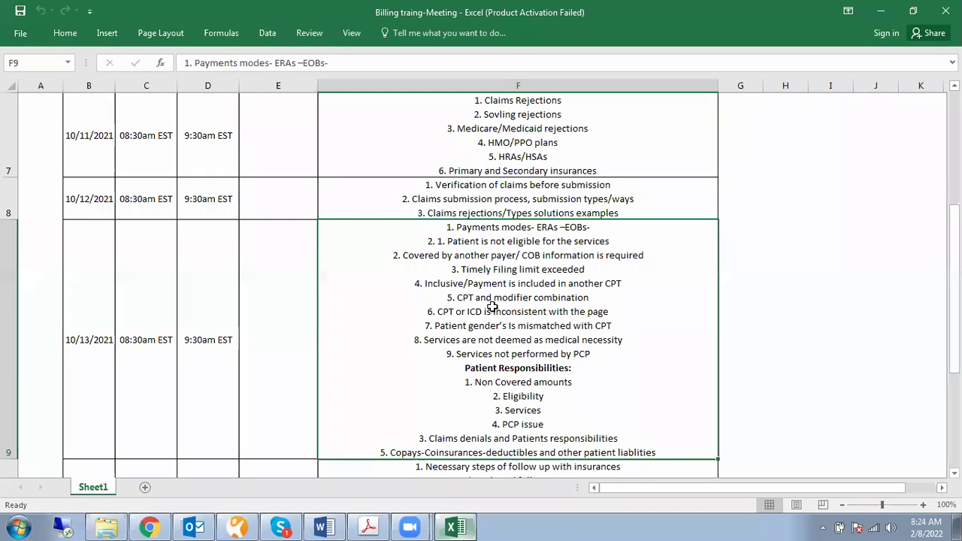